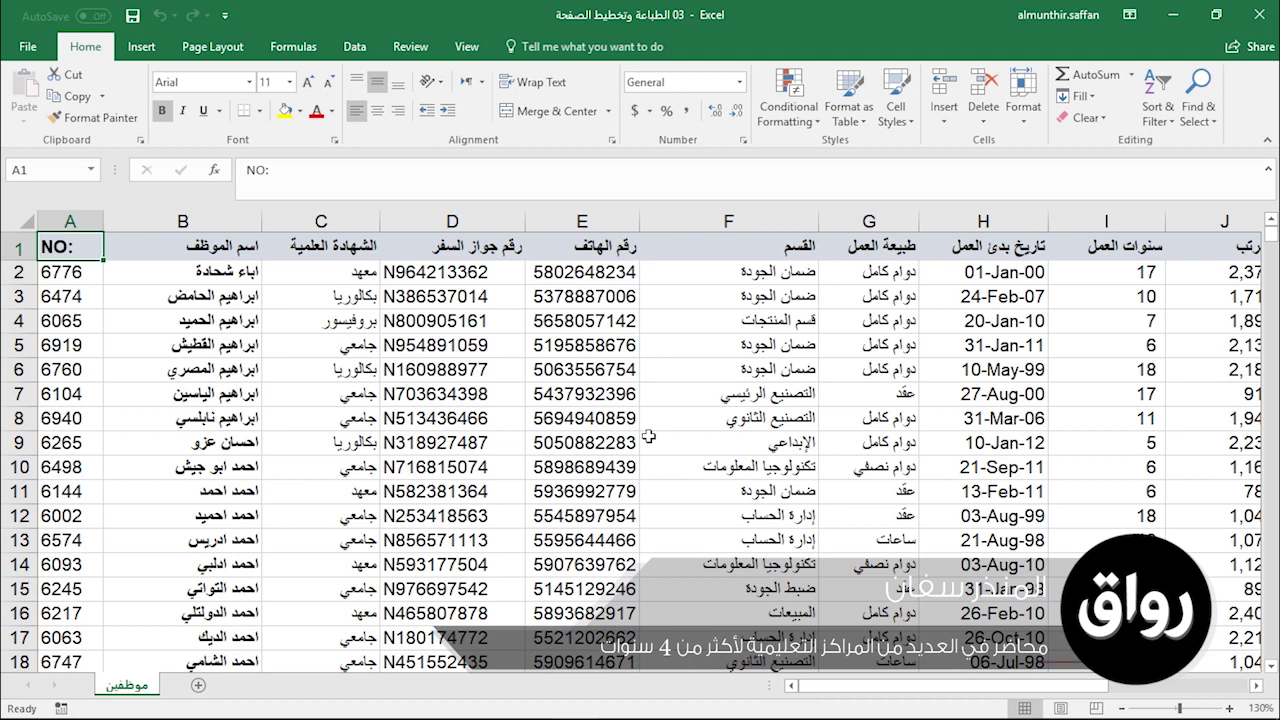
# Review the employee sheet's pages in the print preview and set the page orientation to landscape.
pyautogui.hotkey('ctrl', 'p')
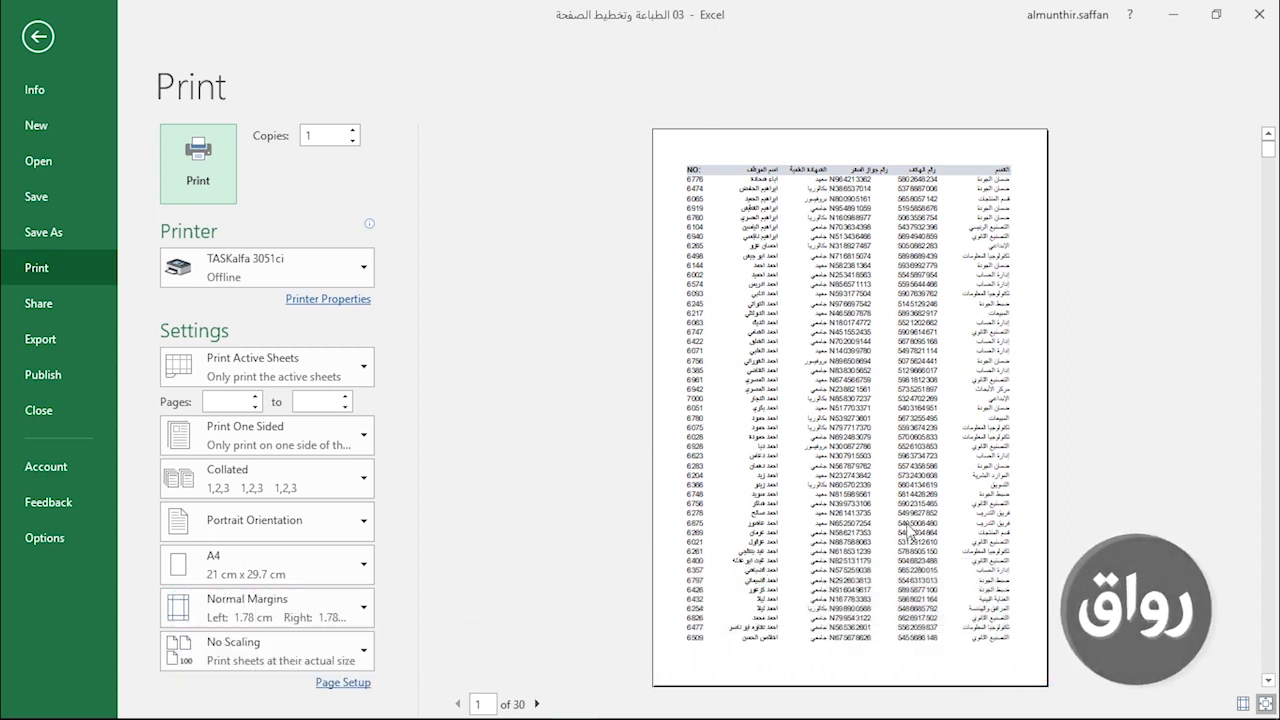
pyautogui.scroll(-5, 910, 535)
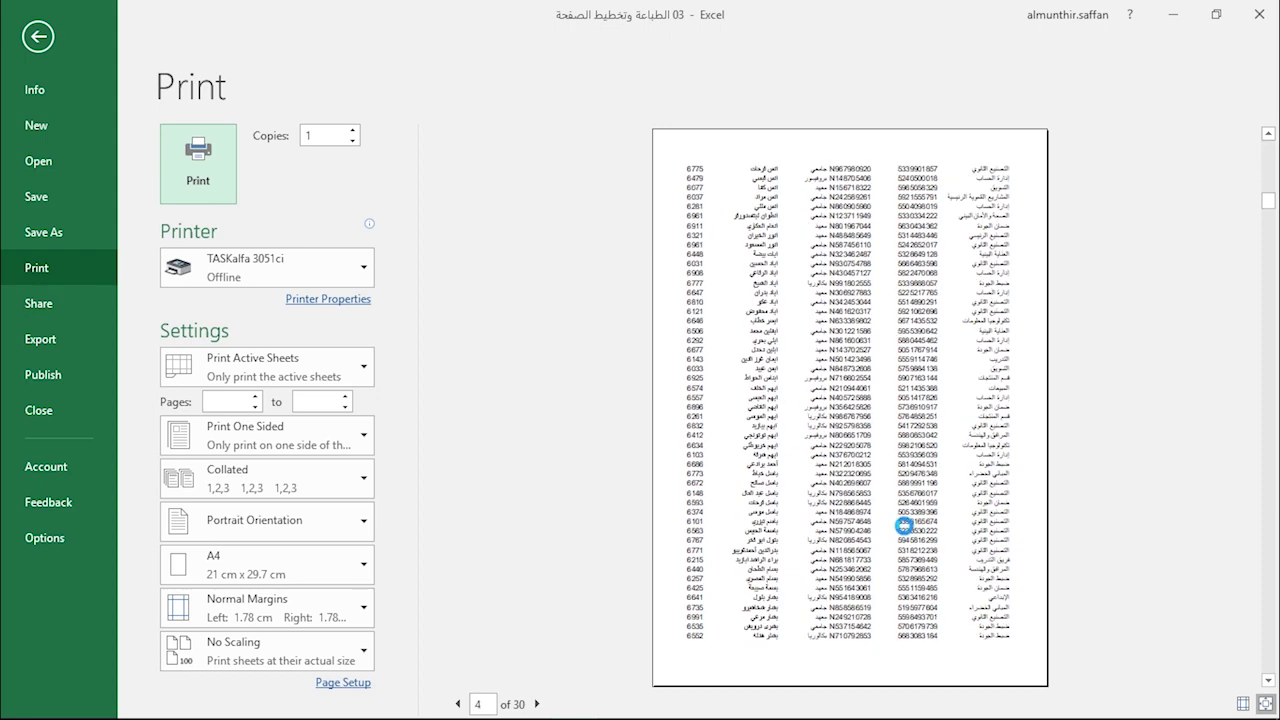
pyautogui.scroll(-1, 1026, 560)
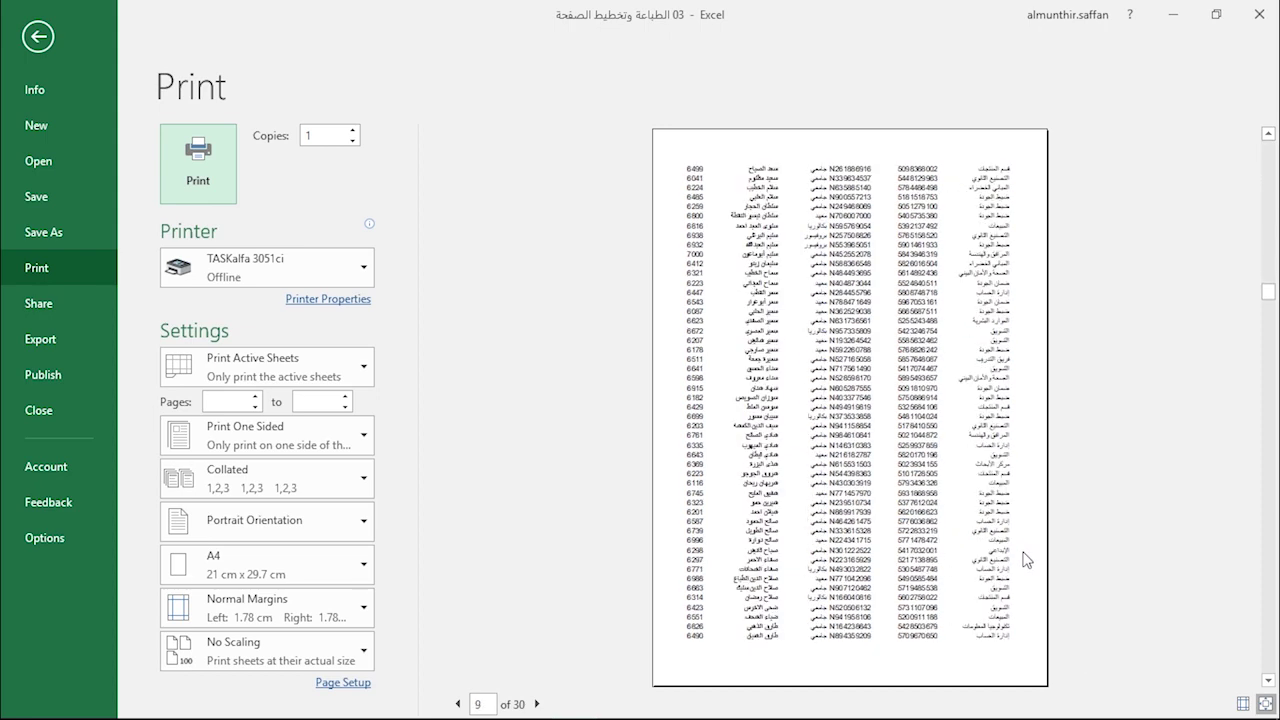
pyautogui.scroll(6, 1026, 560)
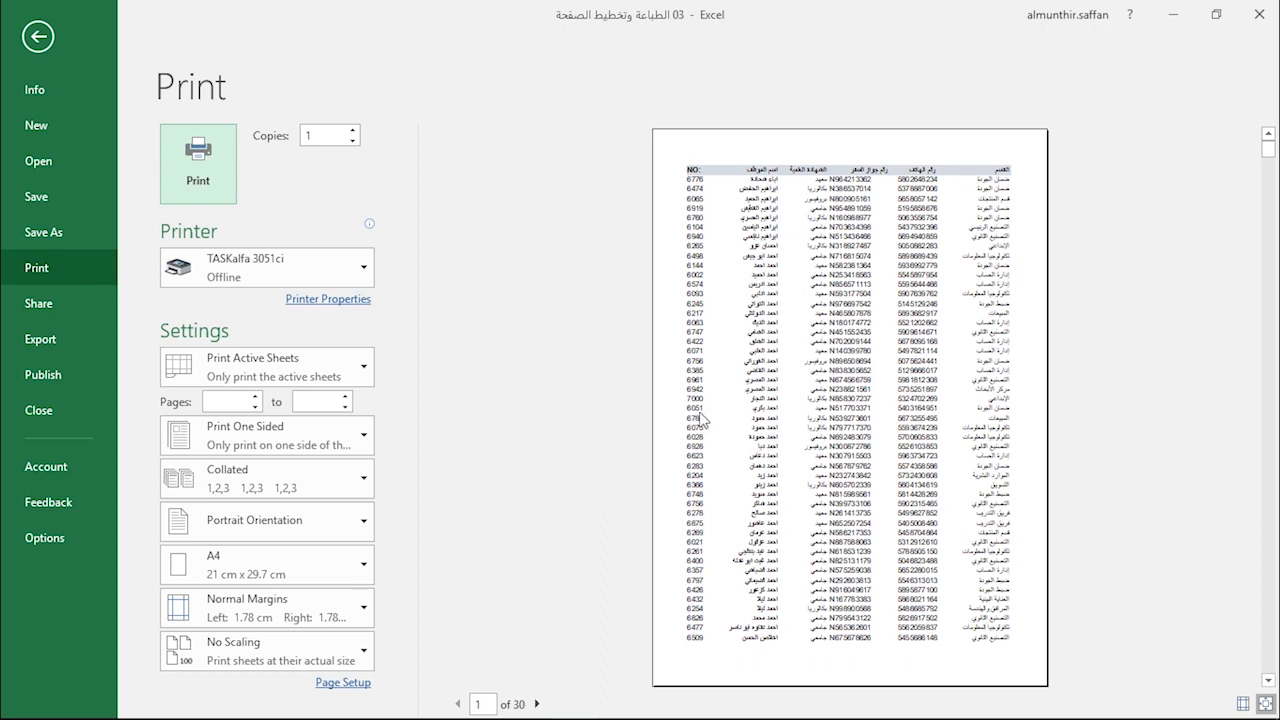
pyautogui.click(283, 525)
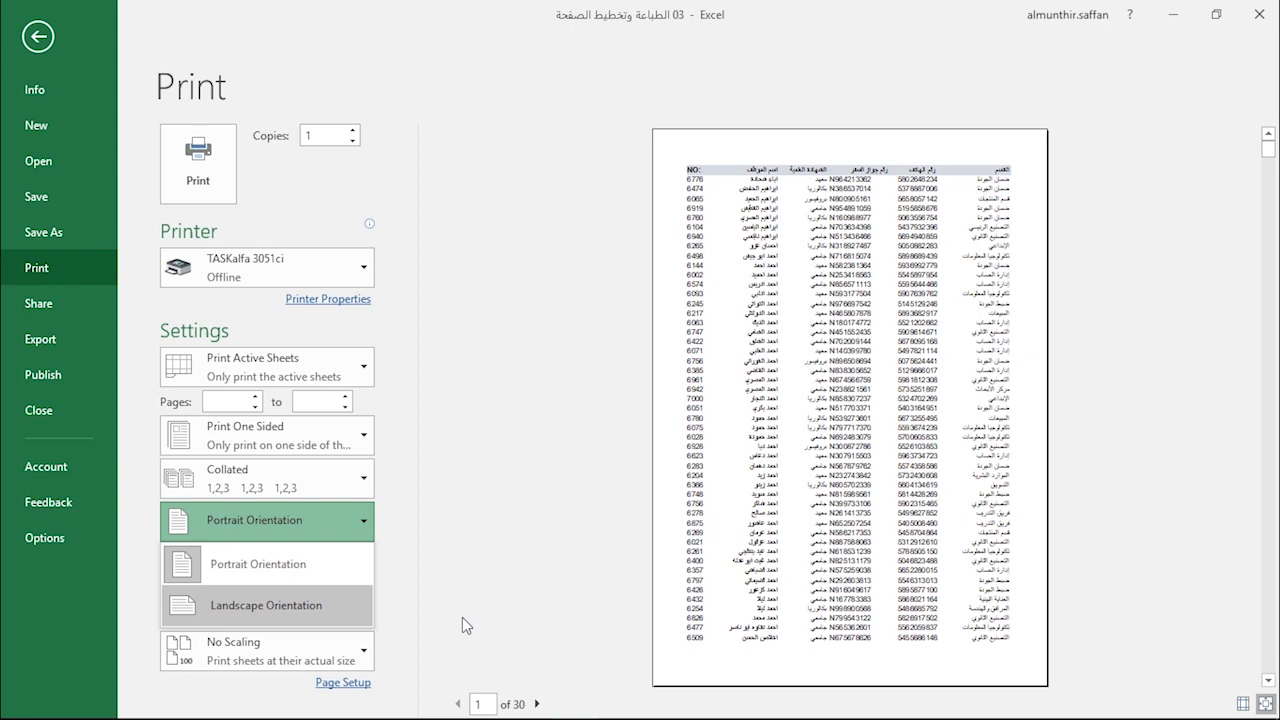
pyautogui.click(257, 605)
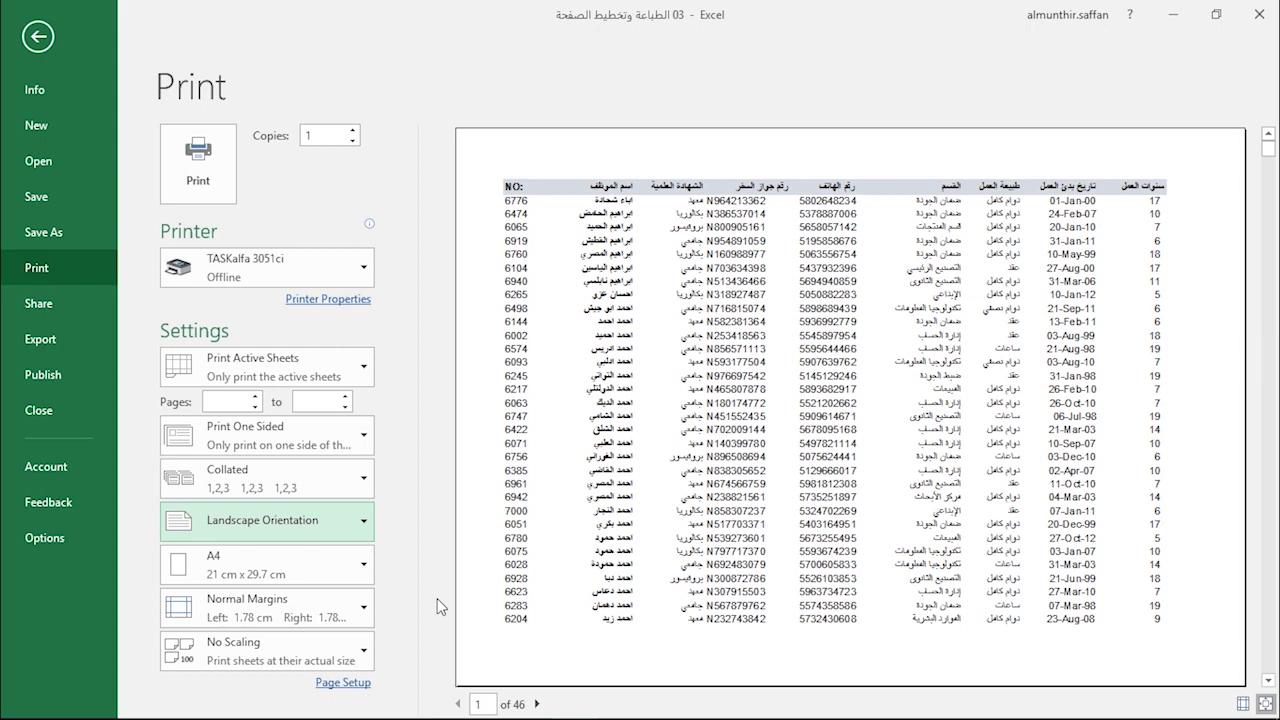
pyautogui.scroll(-2, 566, 576)
pyautogui.scroll(2, 591, 562)
pyautogui.click(32, 44)
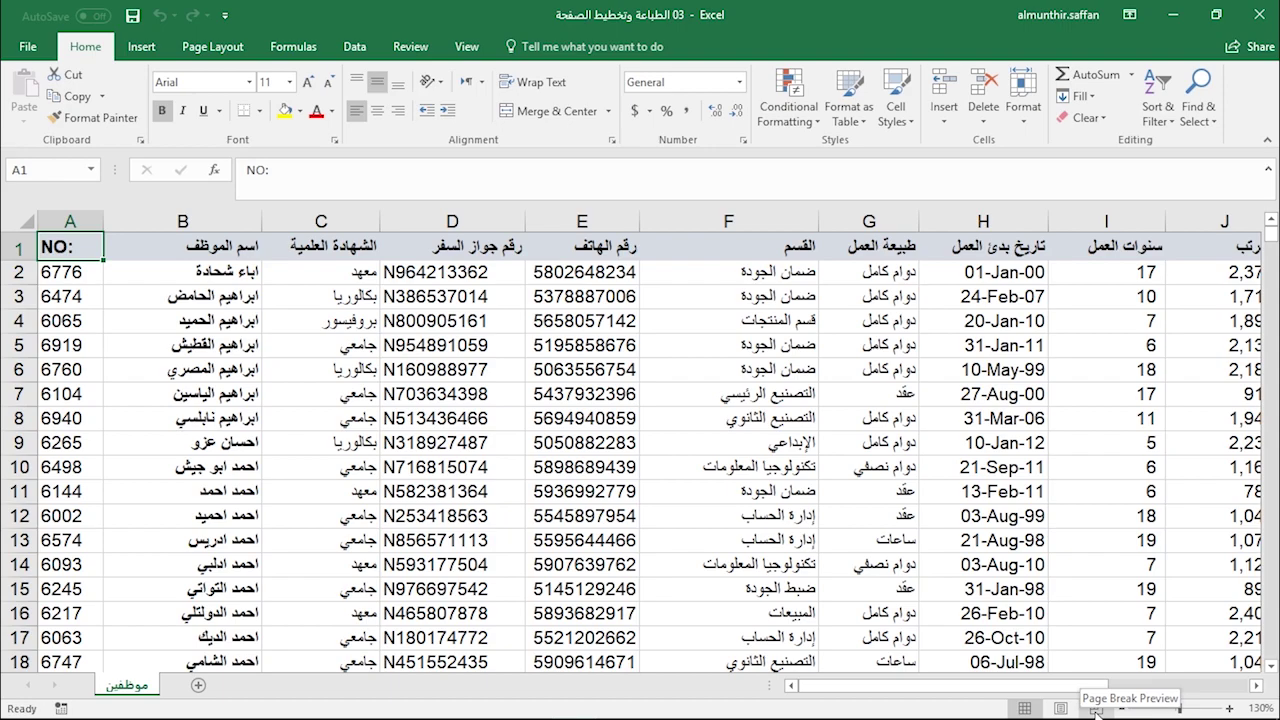
# In Page Break Preview, move the vertical page break past column K so all columns share one page, and check the print preview.
pyautogui.click(1096, 708)
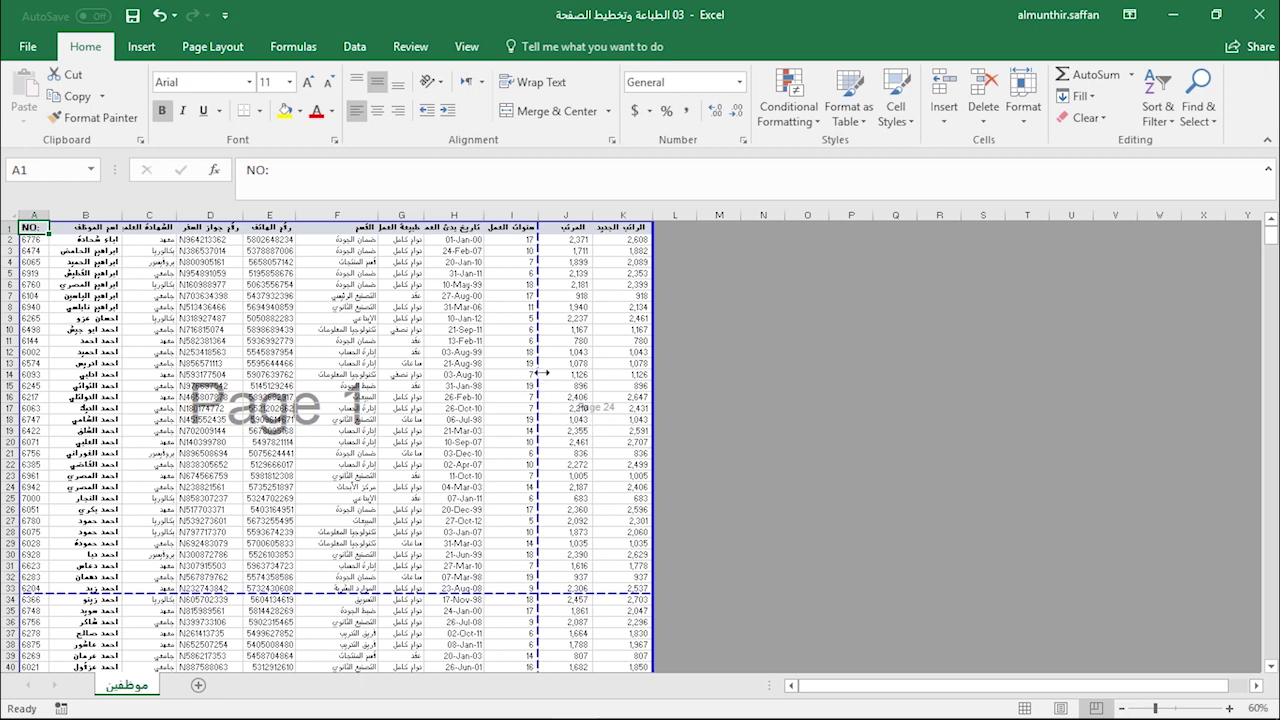
pyautogui.moveTo(538, 400); pyautogui.dragTo(538, 400)
pyautogui.click(537, 400)
pyautogui.moveTo(537, 400); pyautogui.dragTo(648, 395)
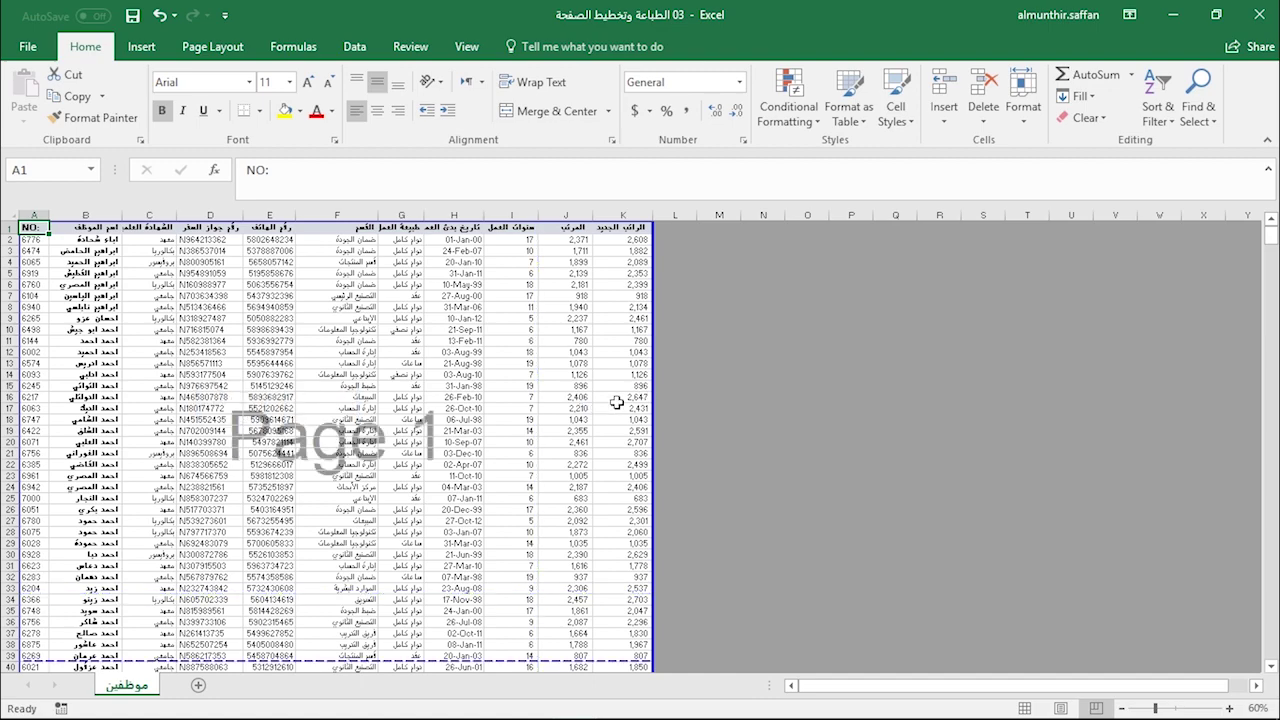
pyautogui.scroll(-6, 576, 410)
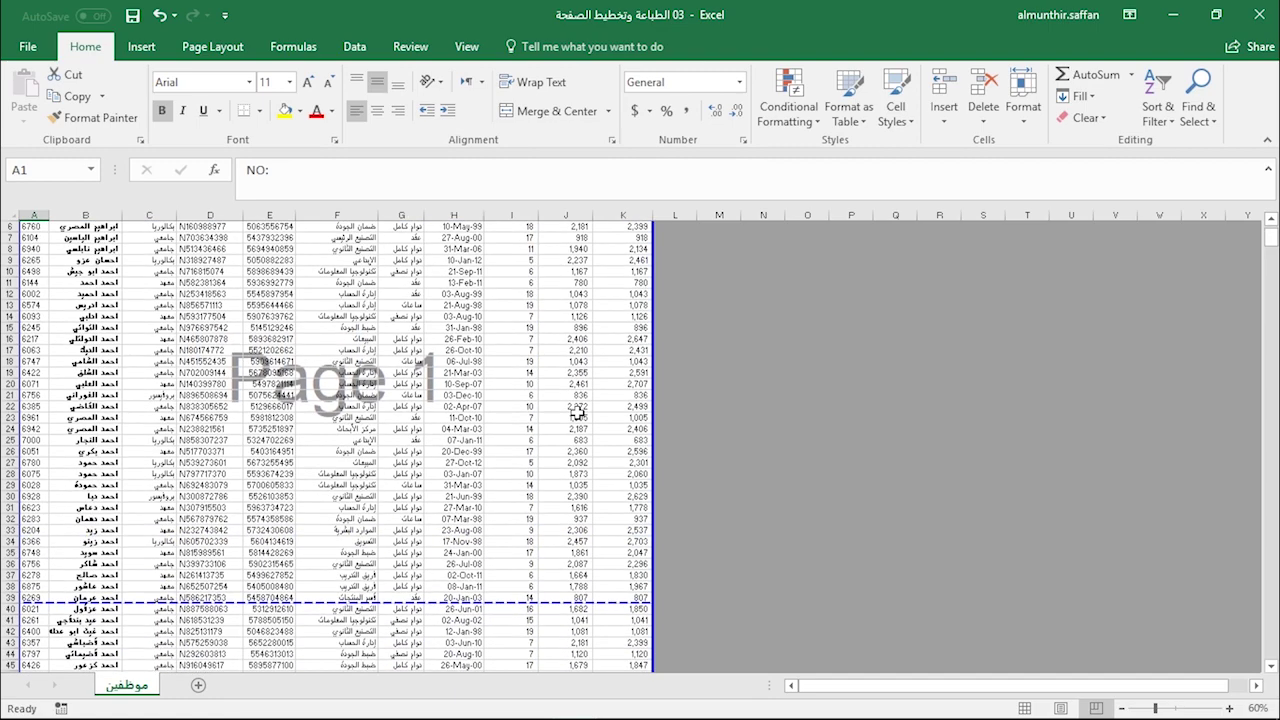
pyautogui.moveTo(564, 449); pyautogui.dragTo(566, 455)
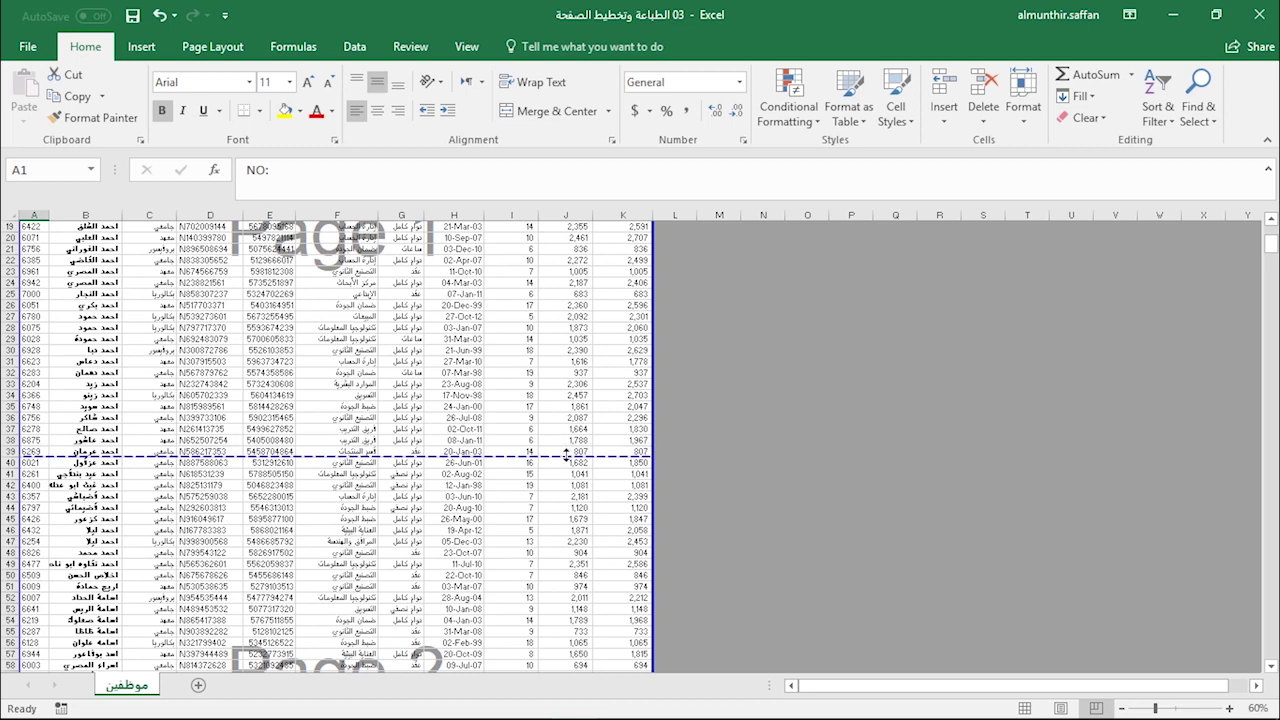
pyautogui.click(28, 46)
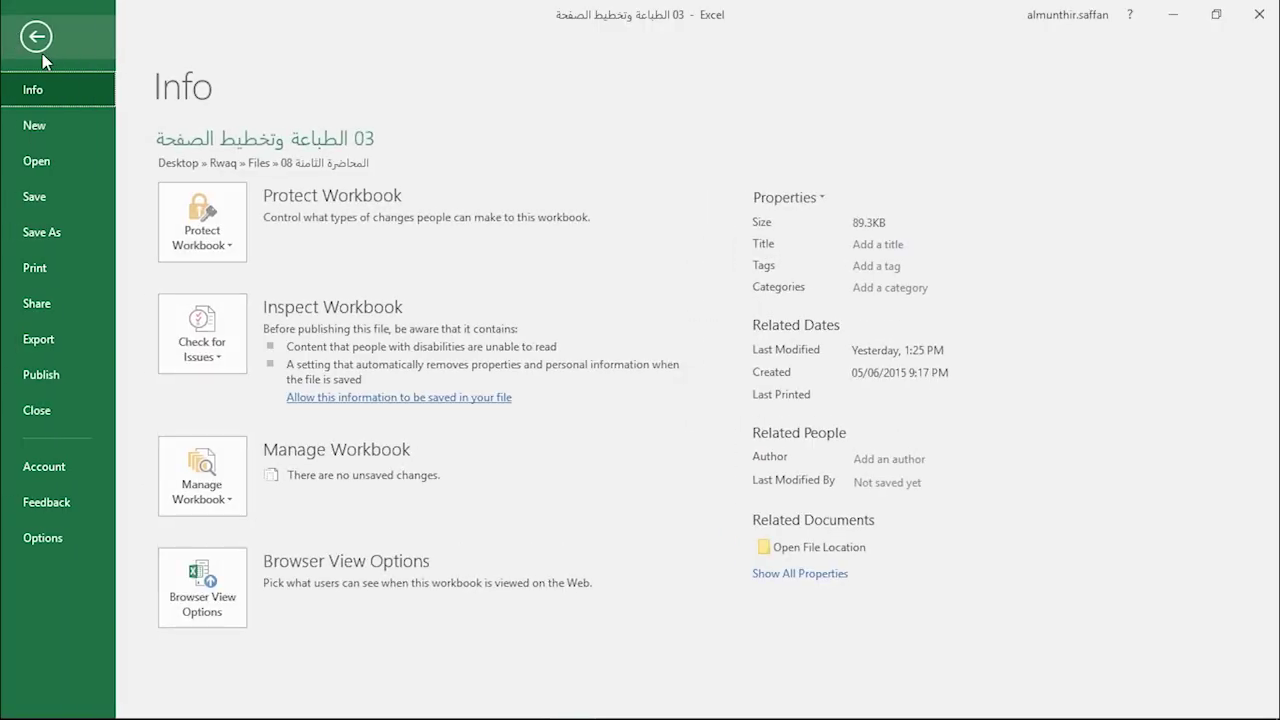
pyautogui.click(52, 265)
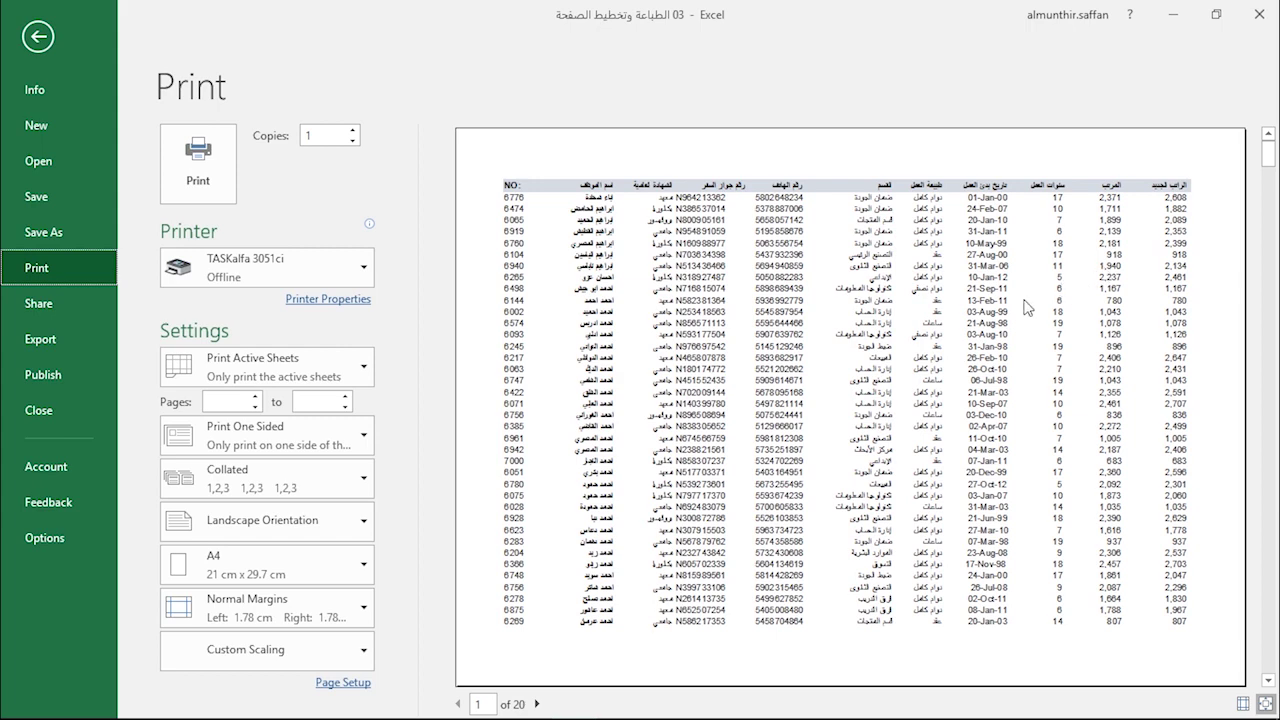
pyautogui.click(37, 38)
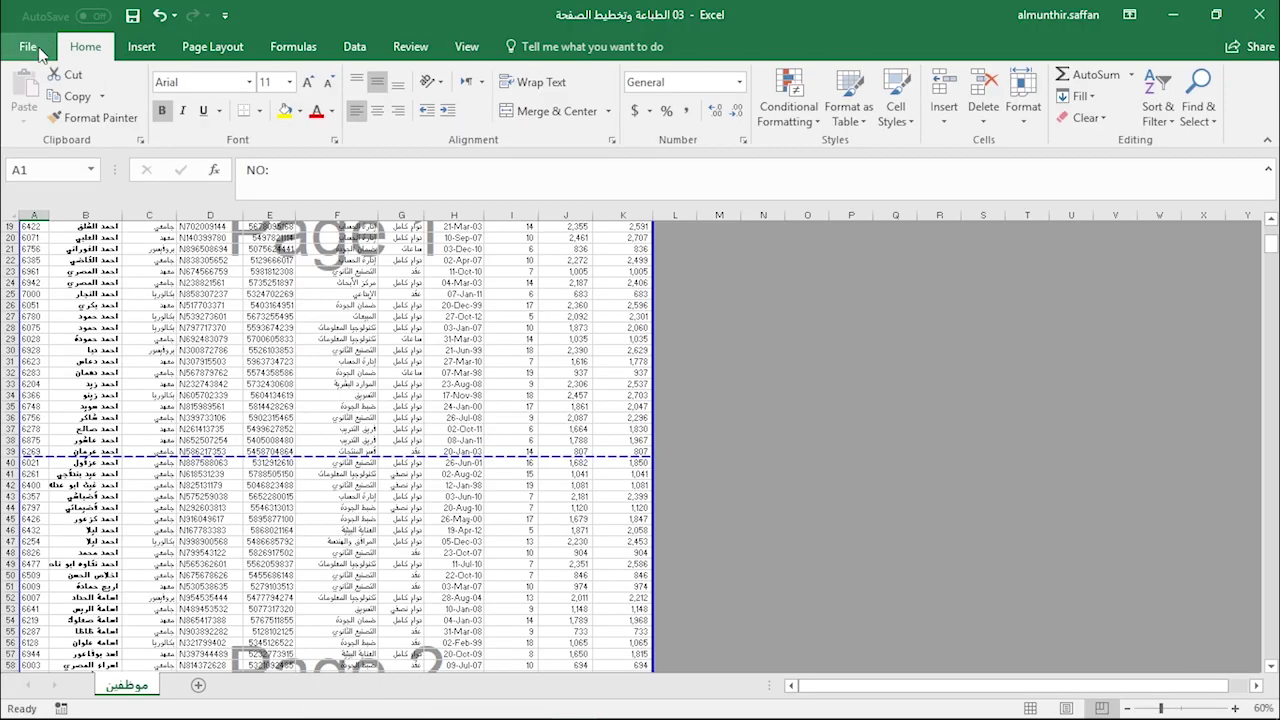
# In Page Layout view, enter "المؤسسة الوطنية للتنمية" in the right section of the page header.
pyautogui.click(1066, 708)
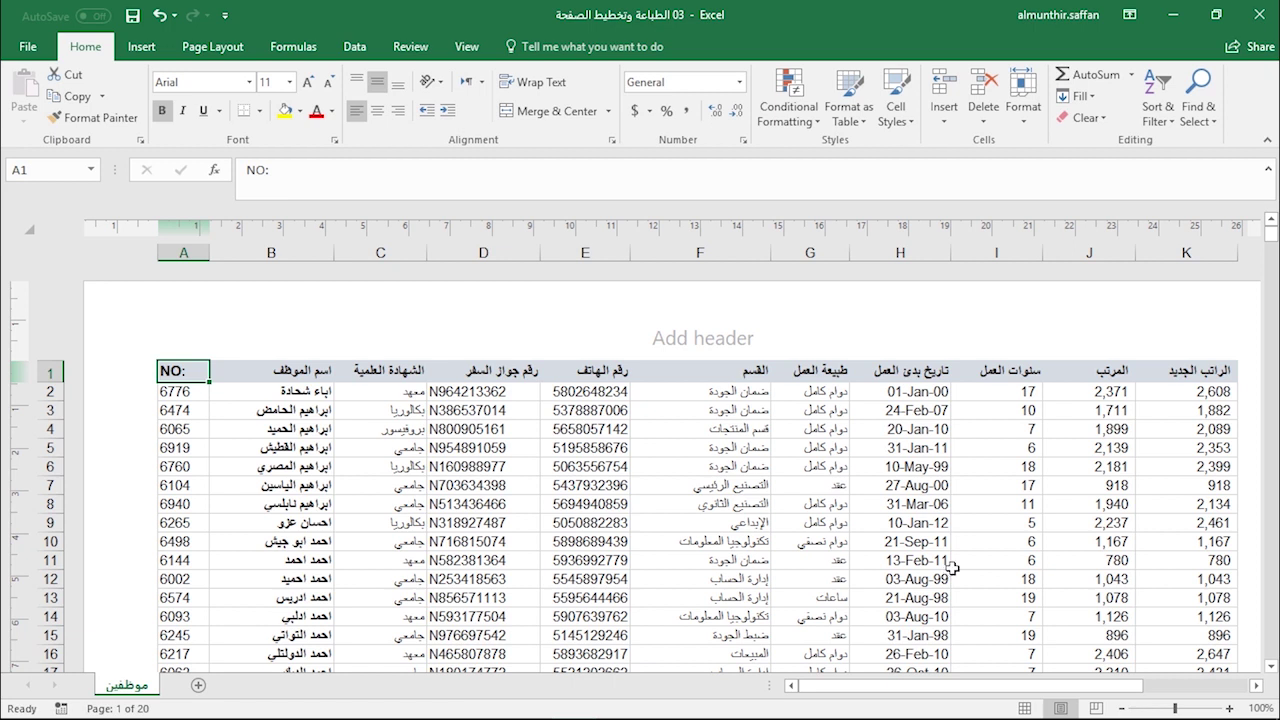
pyautogui.keyDown('ctrl'); pyautogui.scroll(-1, 952, 567); pyautogui.keyUp('ctrl')
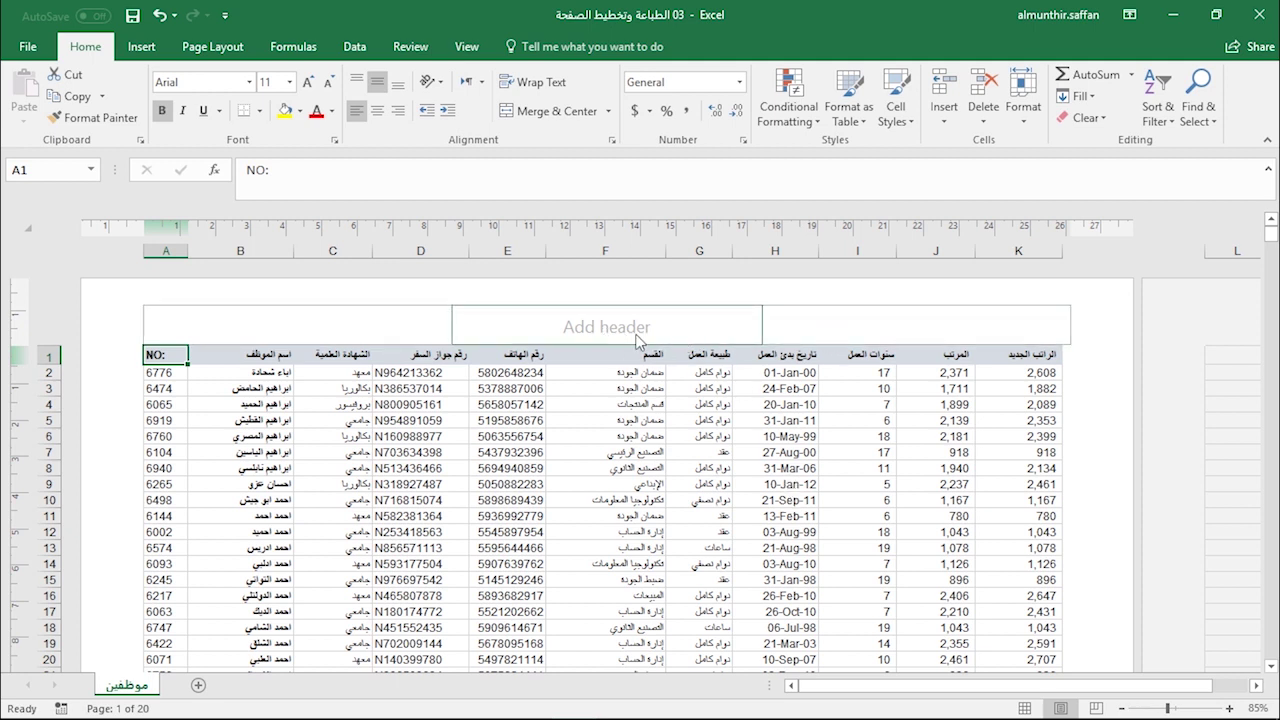
pyautogui.click(930, 335)
pyautogui.write('المؤسسة الوطنية للتنمية')
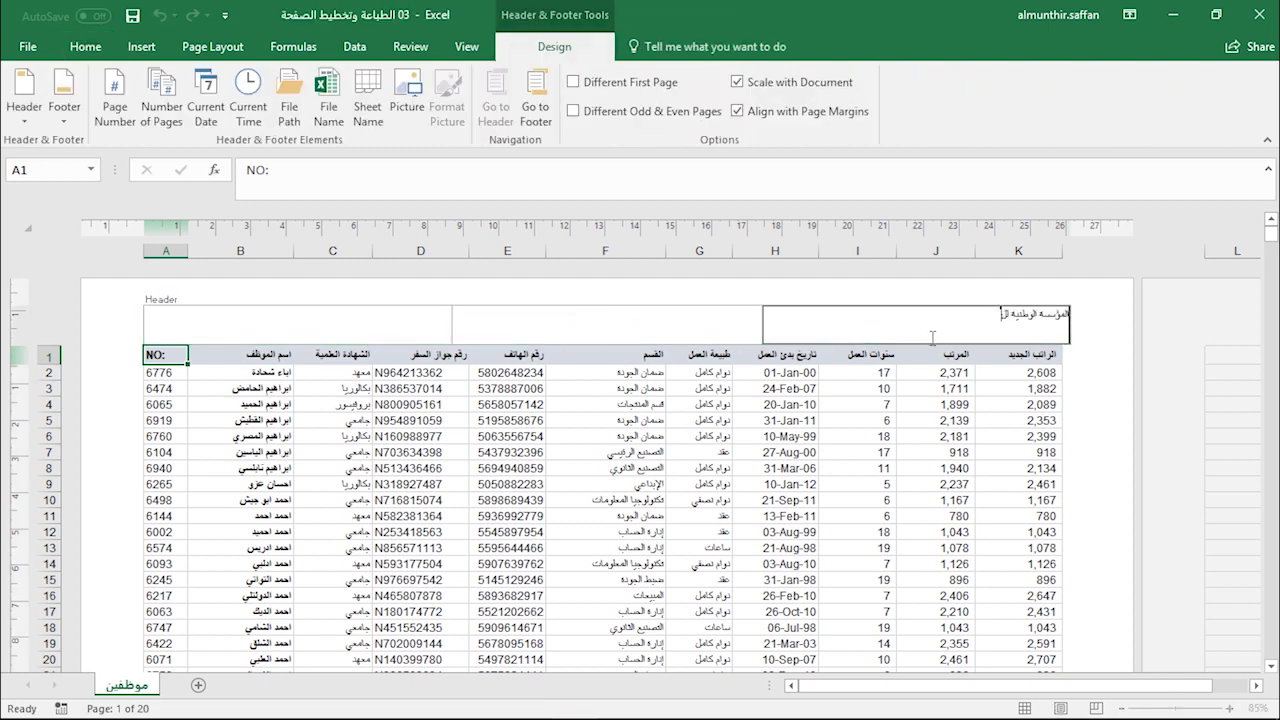
pyautogui.click(868, 420)
# Insert an automatic page number in the centre section of the page footer.
pyautogui.scroll(-7, 868, 420)
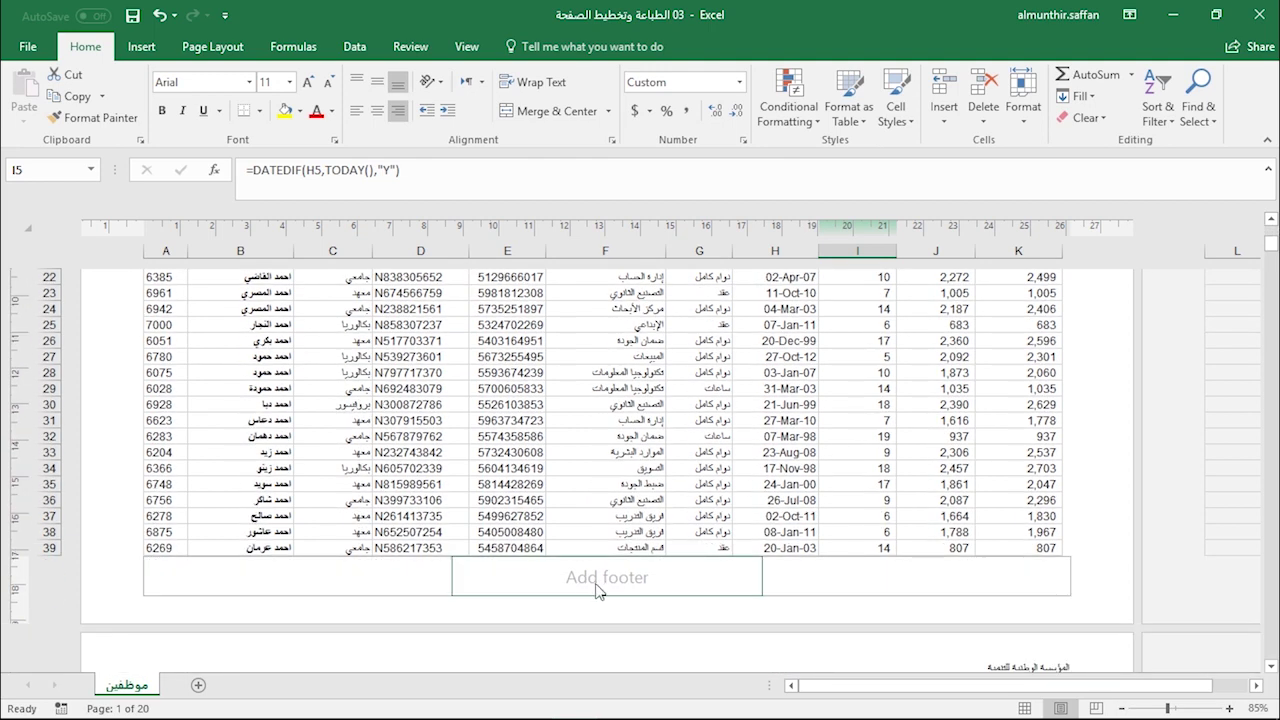
pyautogui.click(655, 585)
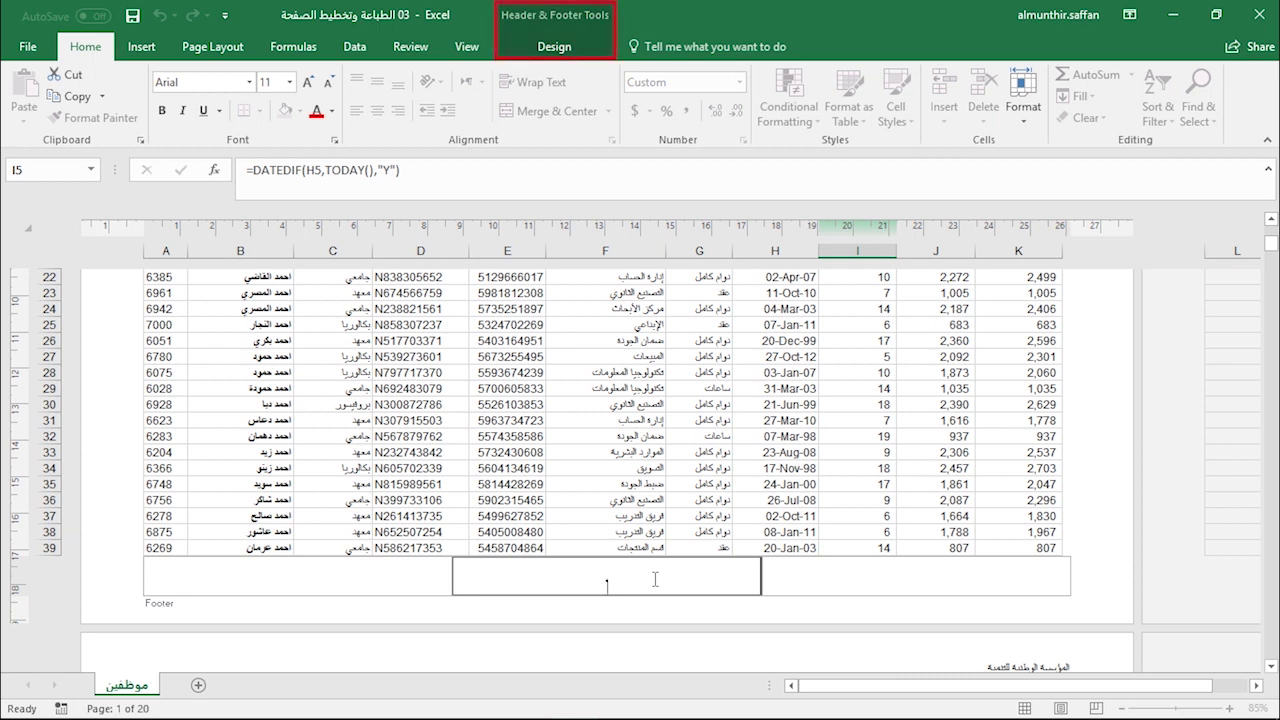
pyautogui.click(550, 48)
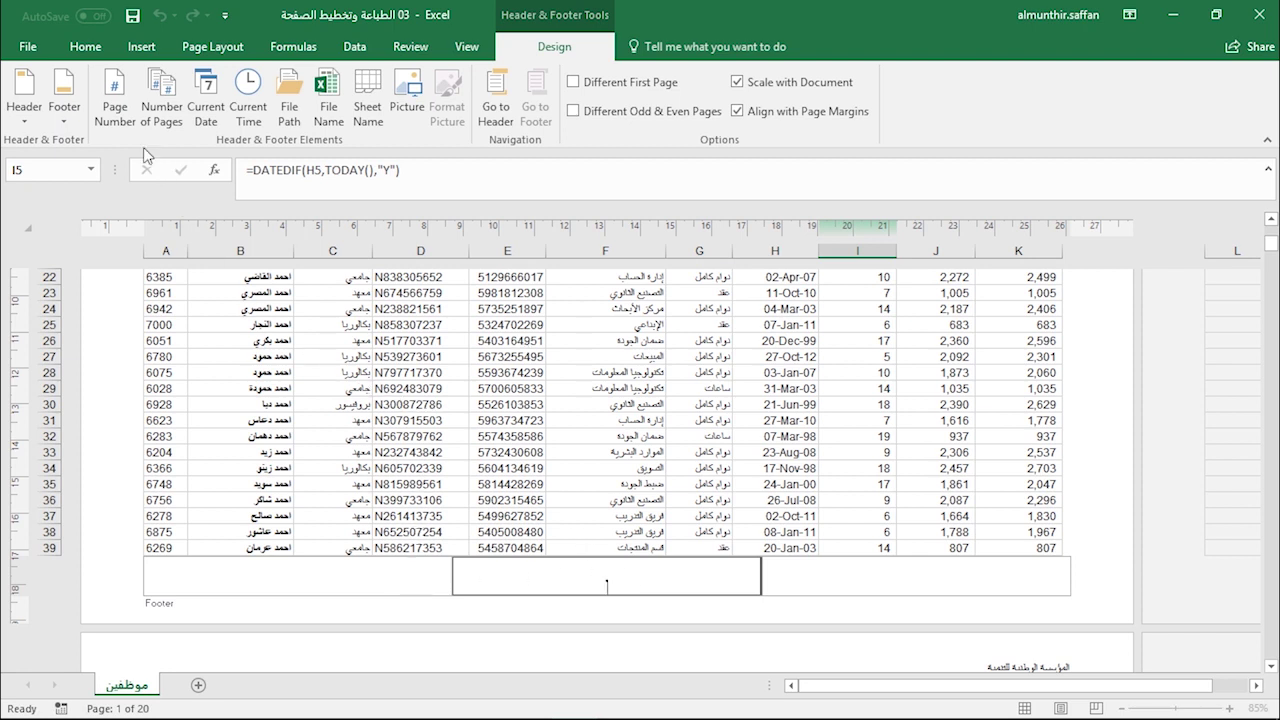
pyautogui.click(114, 98)
pyautogui.click(567, 421)
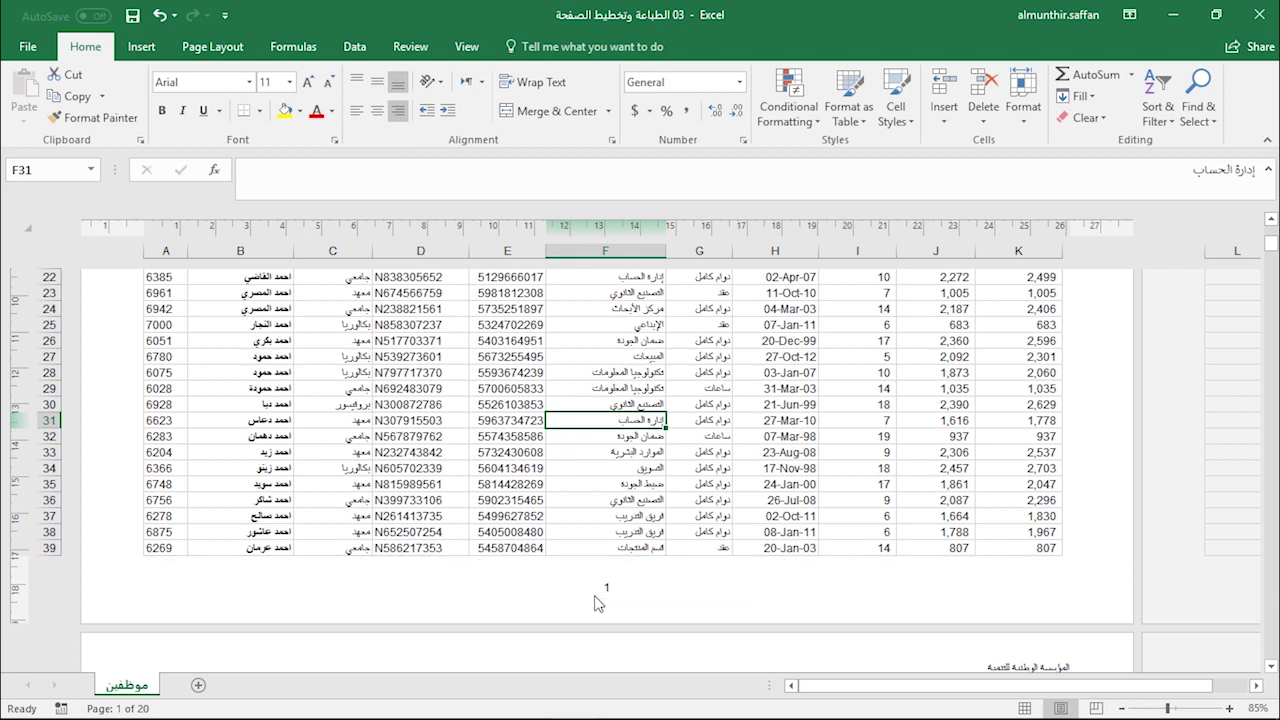
# Replace the centre footer content with the preset "Page 1 of ?".
pyautogui.click(603, 580)
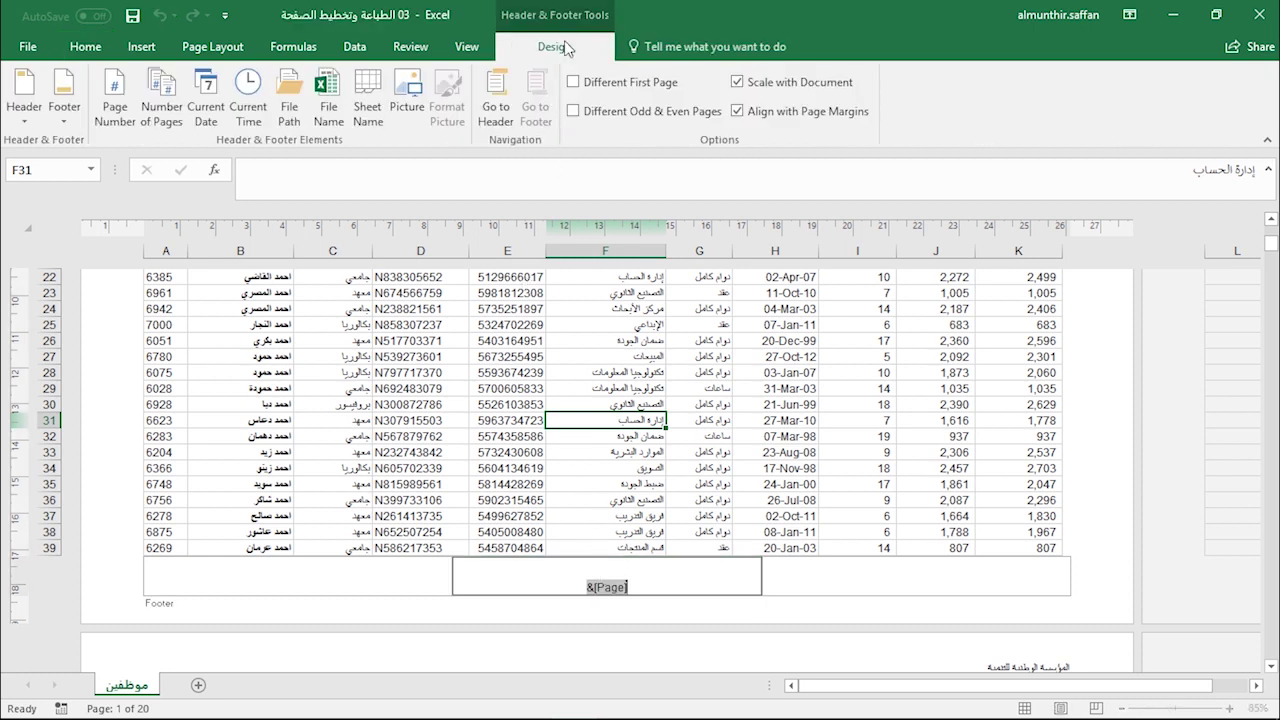
pyautogui.click(64, 122)
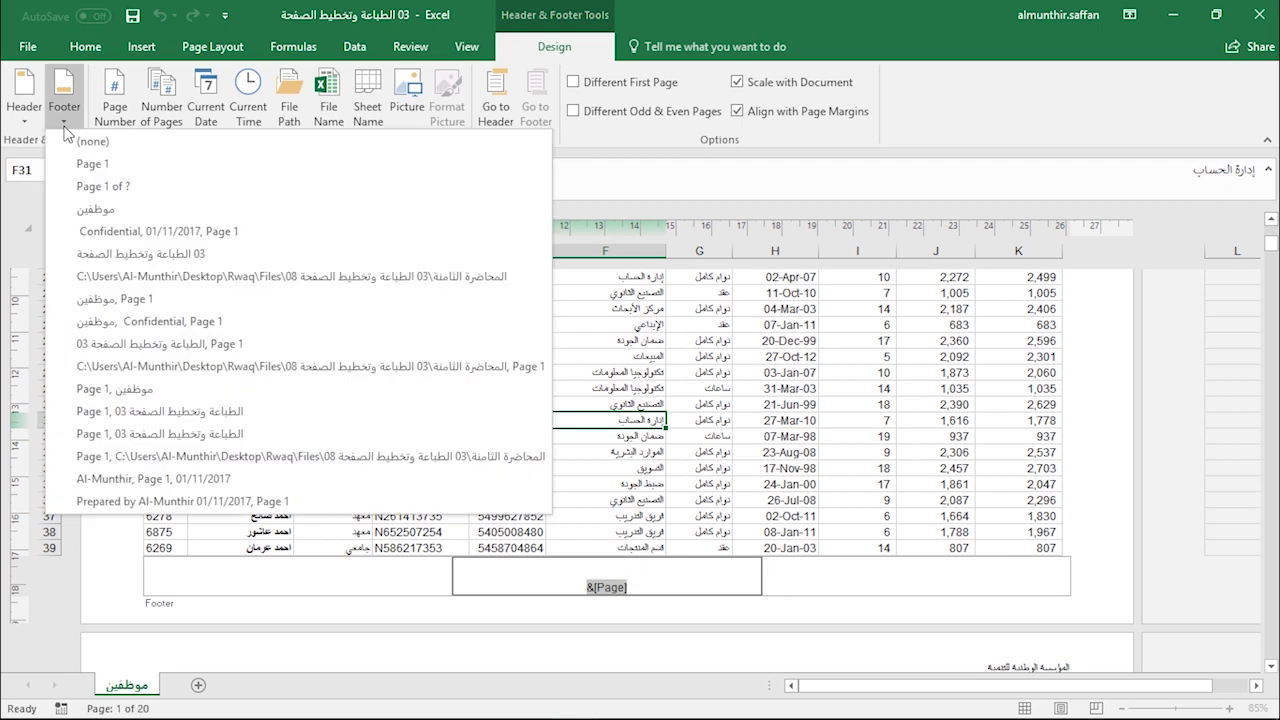
pyautogui.click(168, 187)
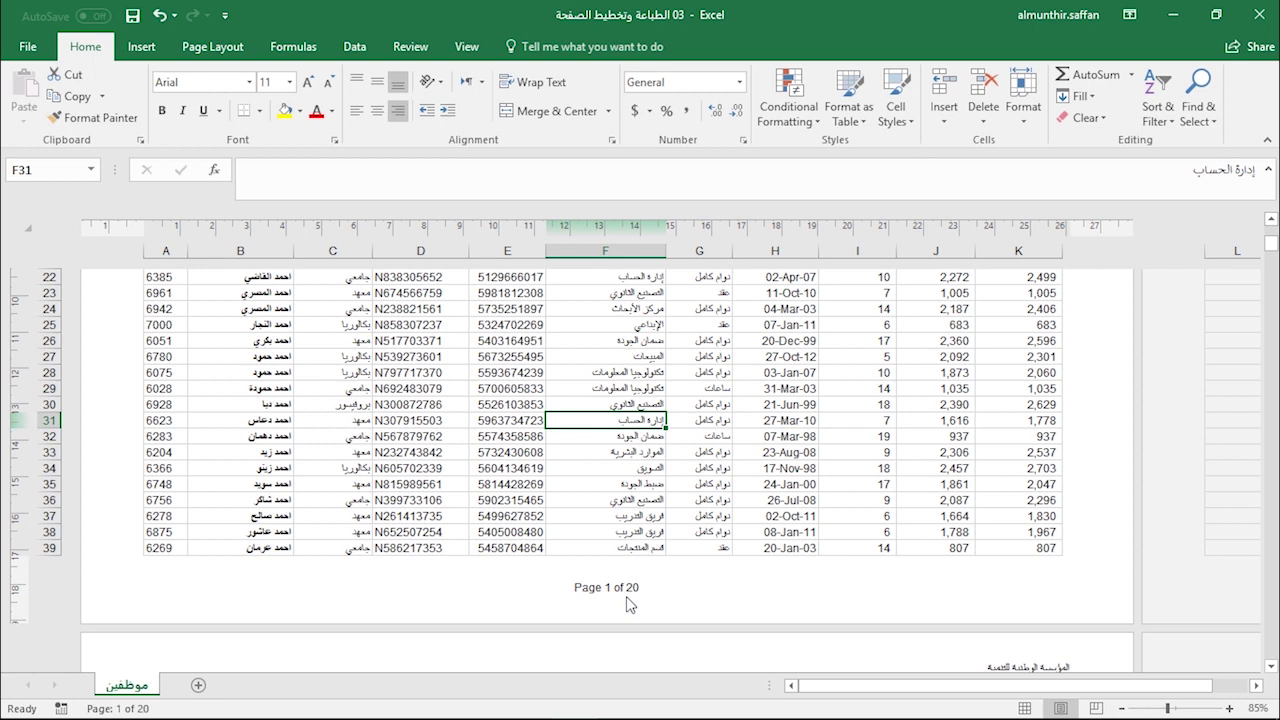
# Browse the pages in the print preview to check the header, the footer and the column titles.
pyautogui.hotkey('ctrl', 'p')
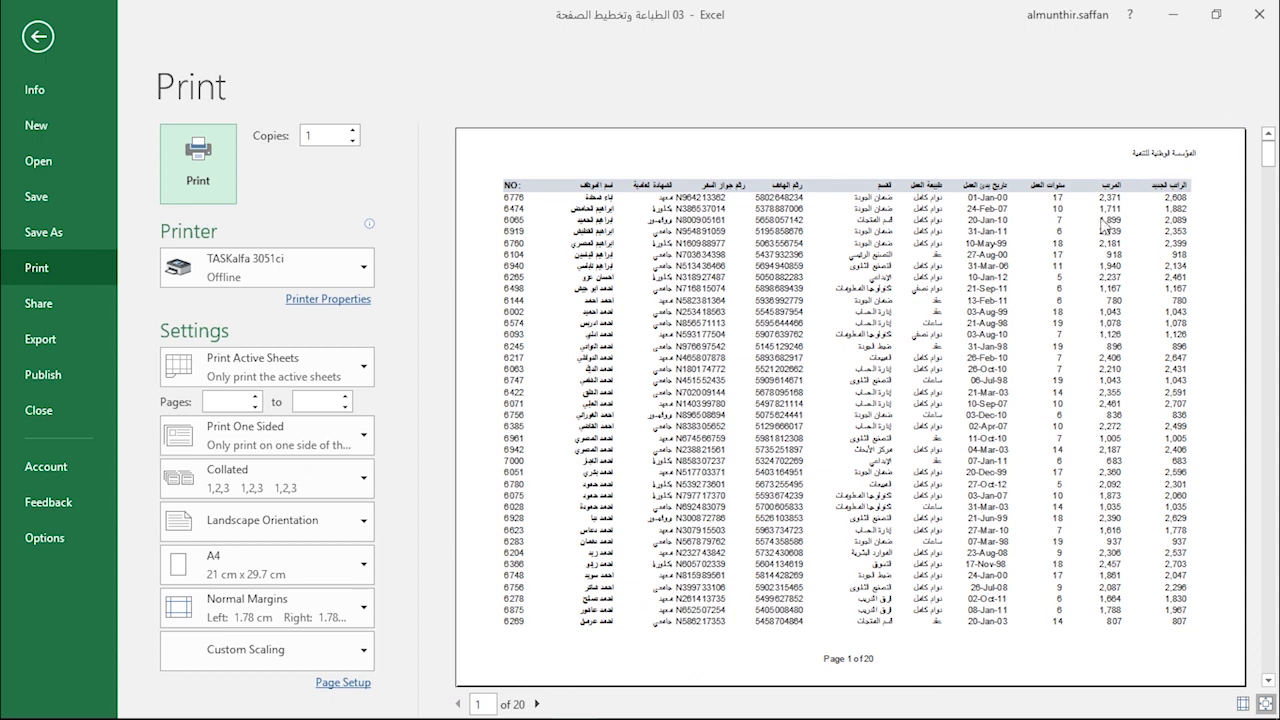
pyautogui.scroll(-8, 976, 340)
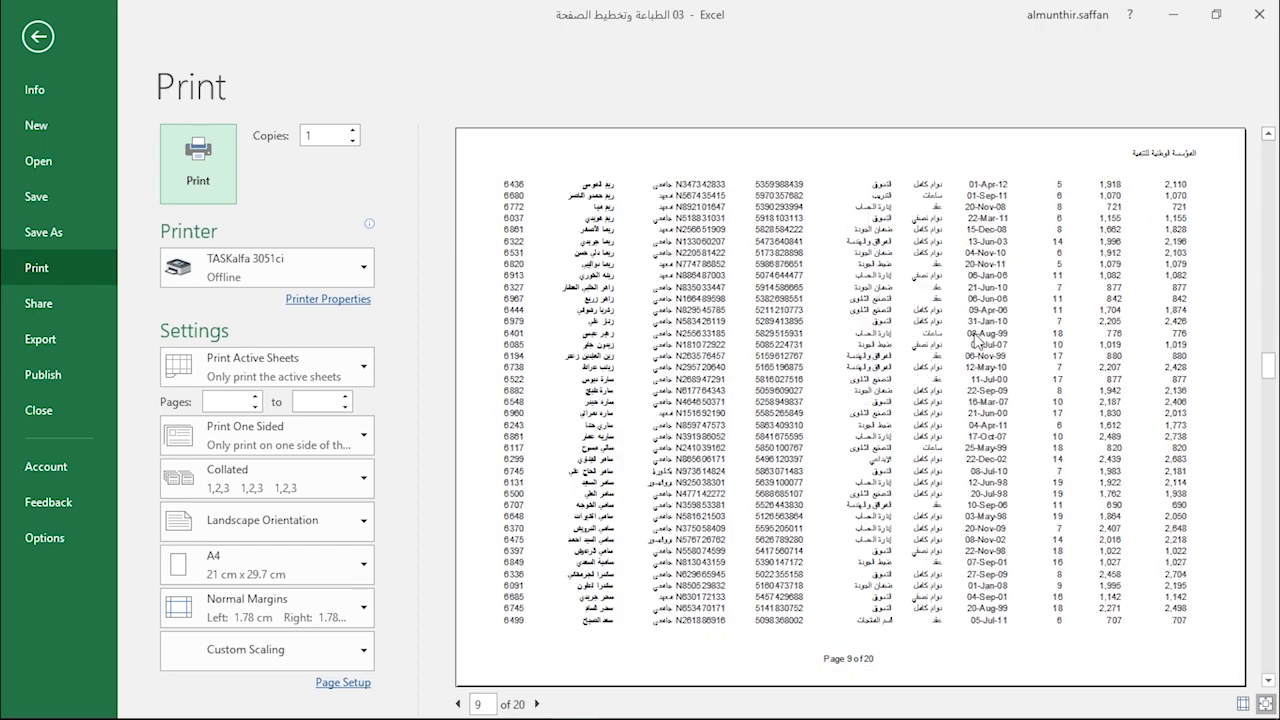
pyautogui.scroll(6, 976, 340)
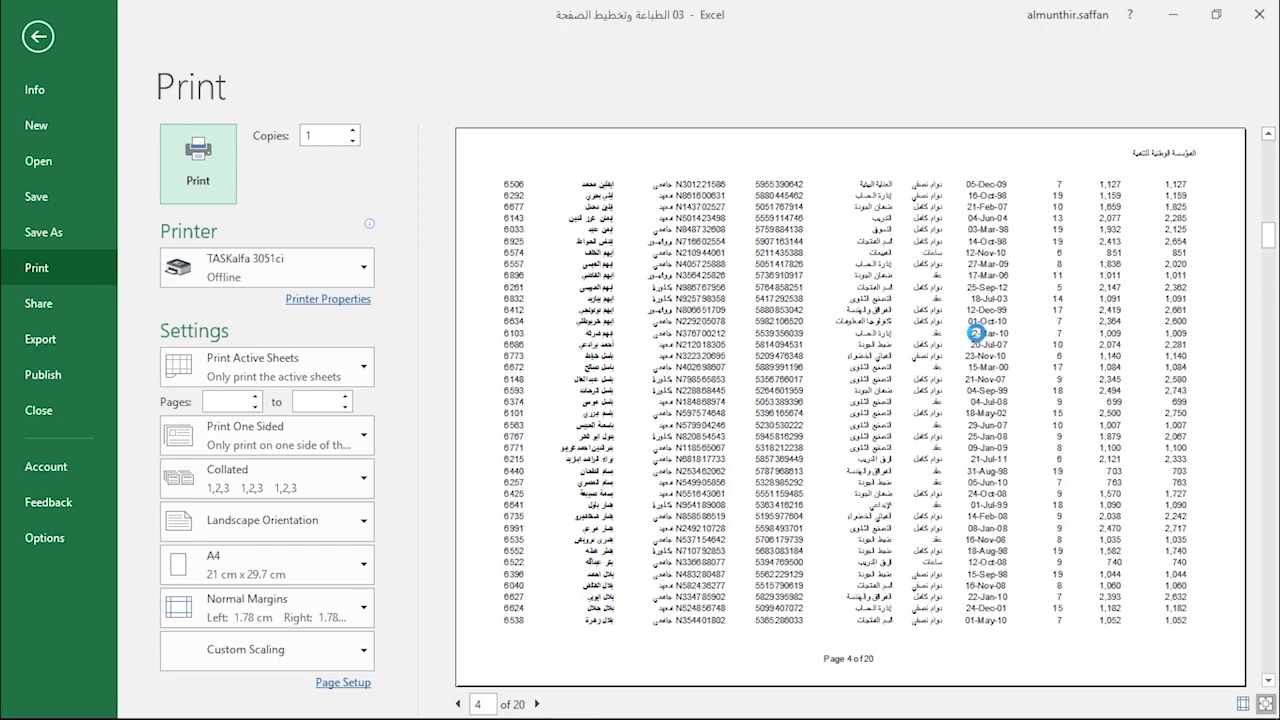
pyautogui.scroll(-1, 978, 340)
pyautogui.moveTo(1266, 238); pyautogui.dragTo(1268, 140)
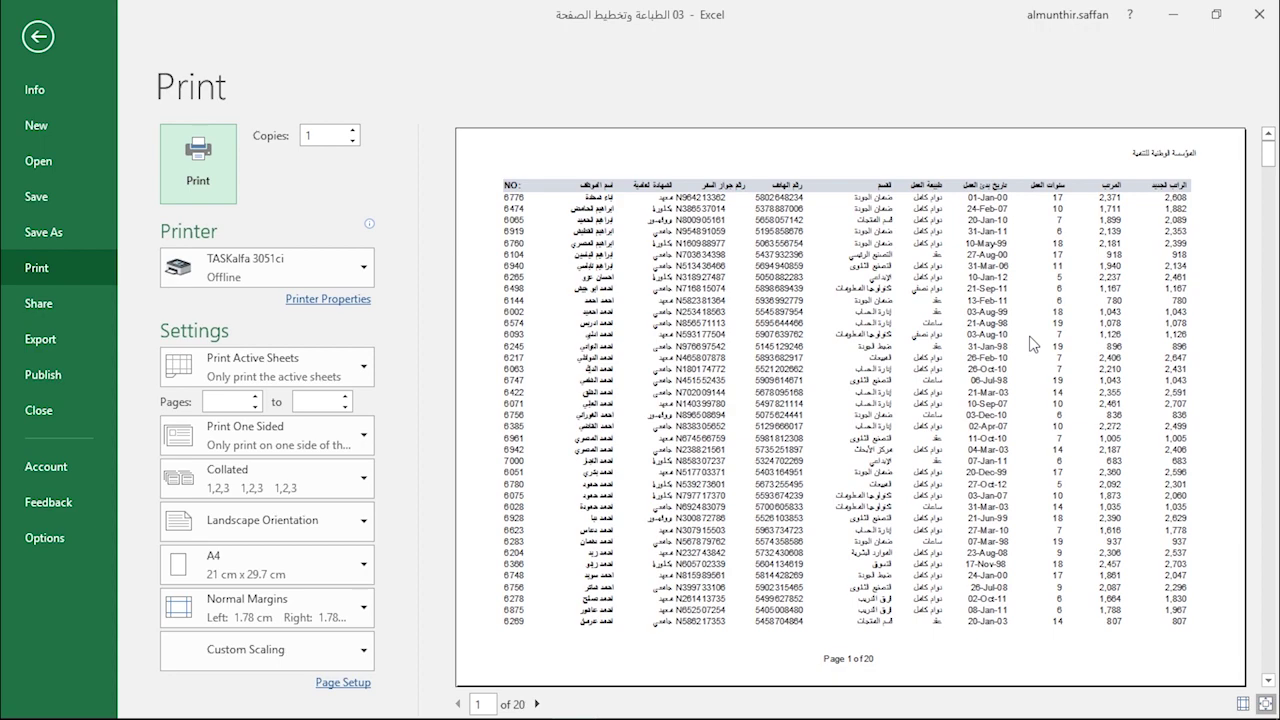
pyautogui.click(37, 38)
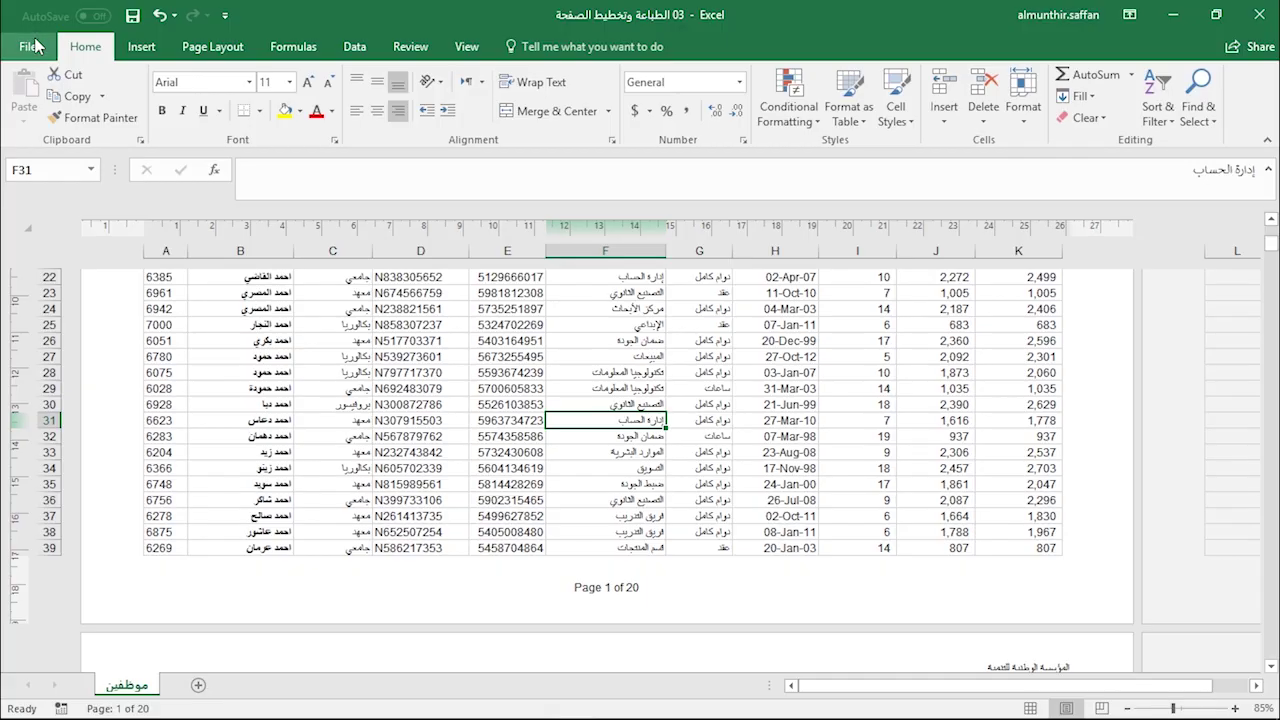
# Return to Normal view and set row 1 ($1:$1) as the title row repeated at the top of every printed page.
pyautogui.click(1030, 708)
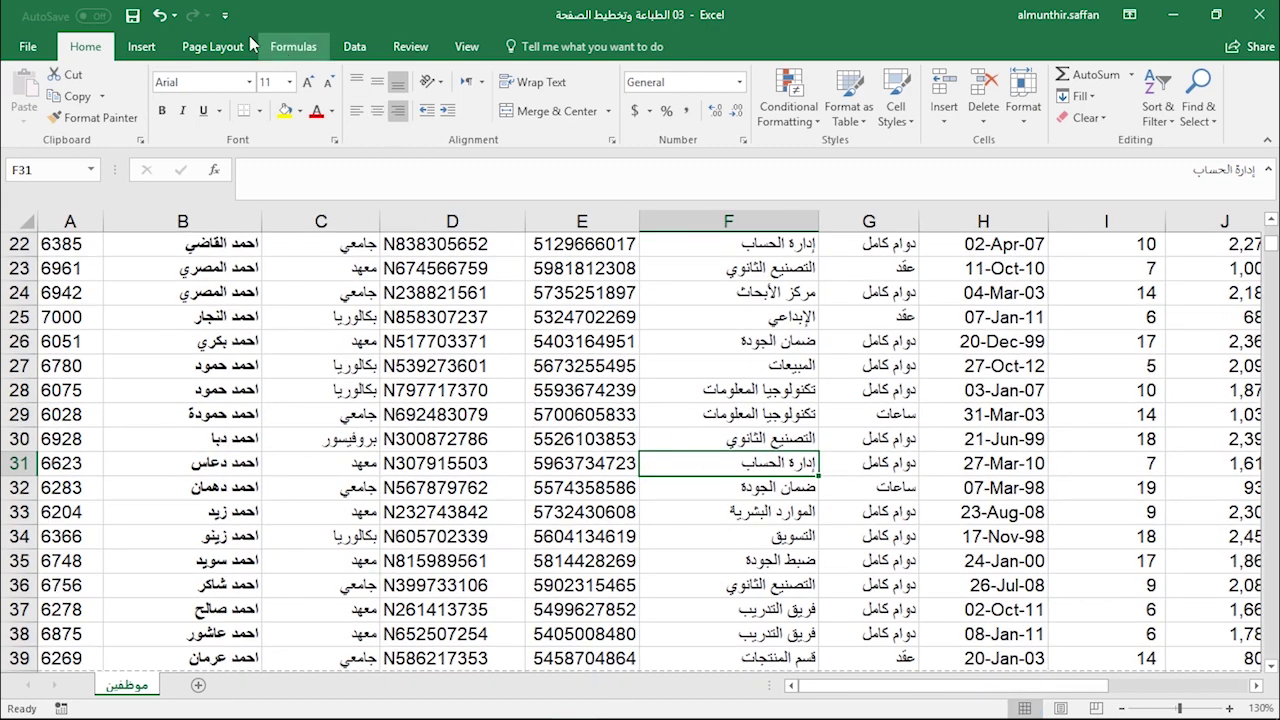
pyautogui.click(212, 46)
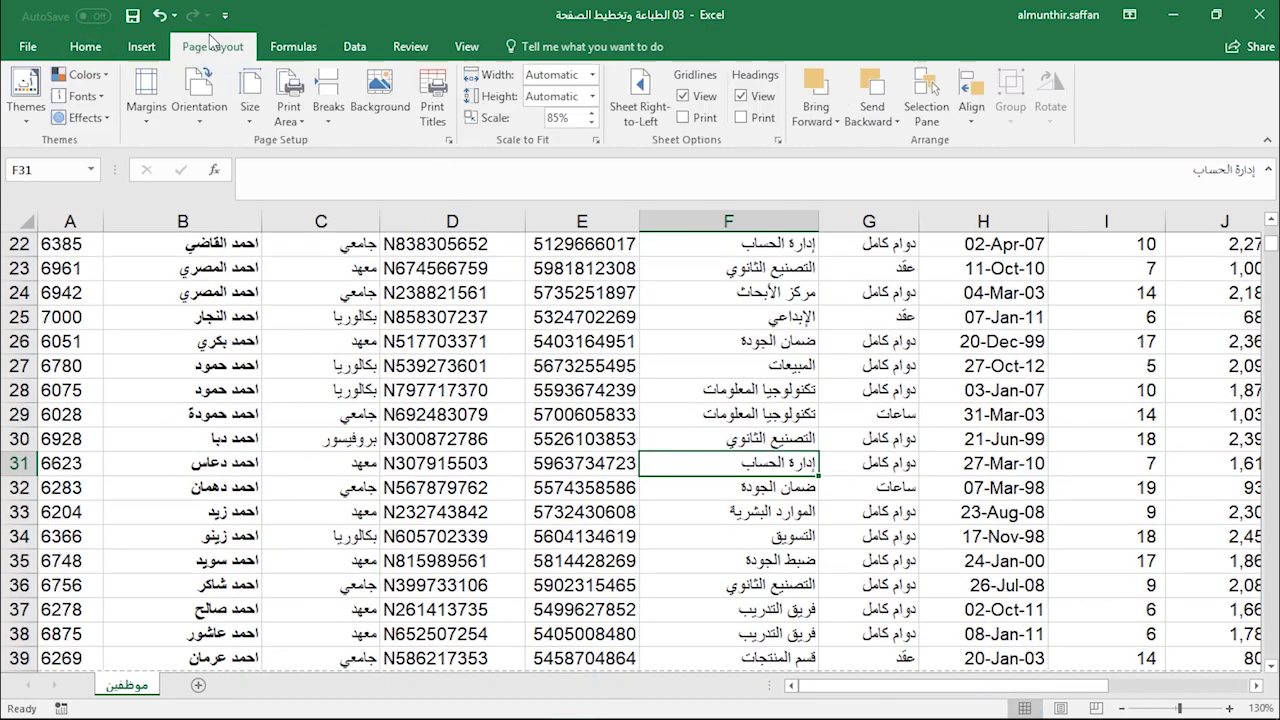
pyautogui.click(437, 101)
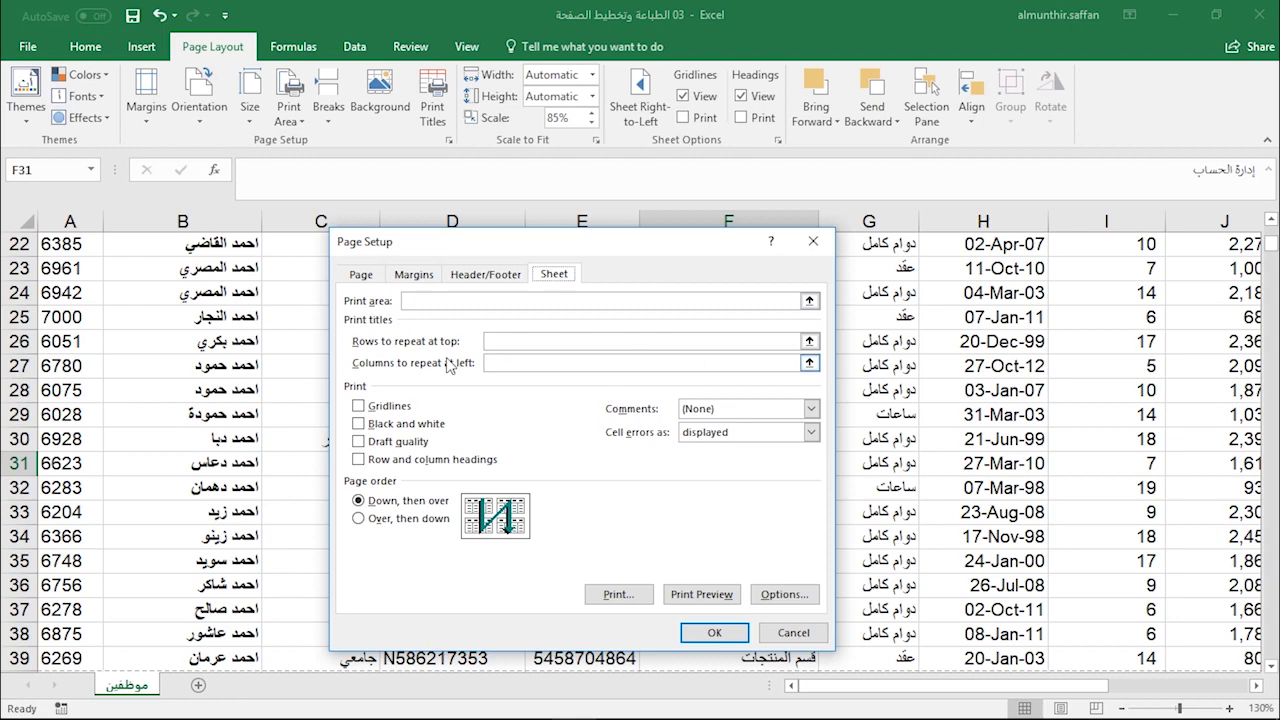
pyautogui.click(810, 341)
pyautogui.scroll(7, 440, 341)
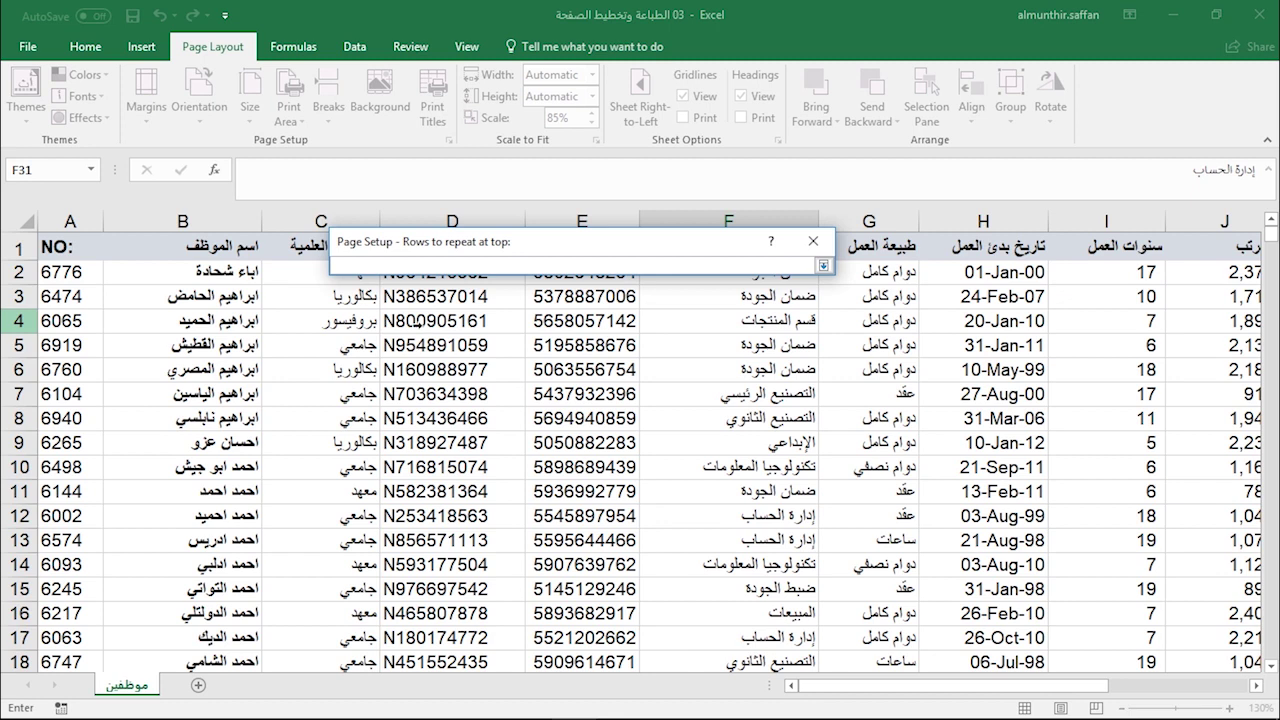
pyautogui.click(28, 247)
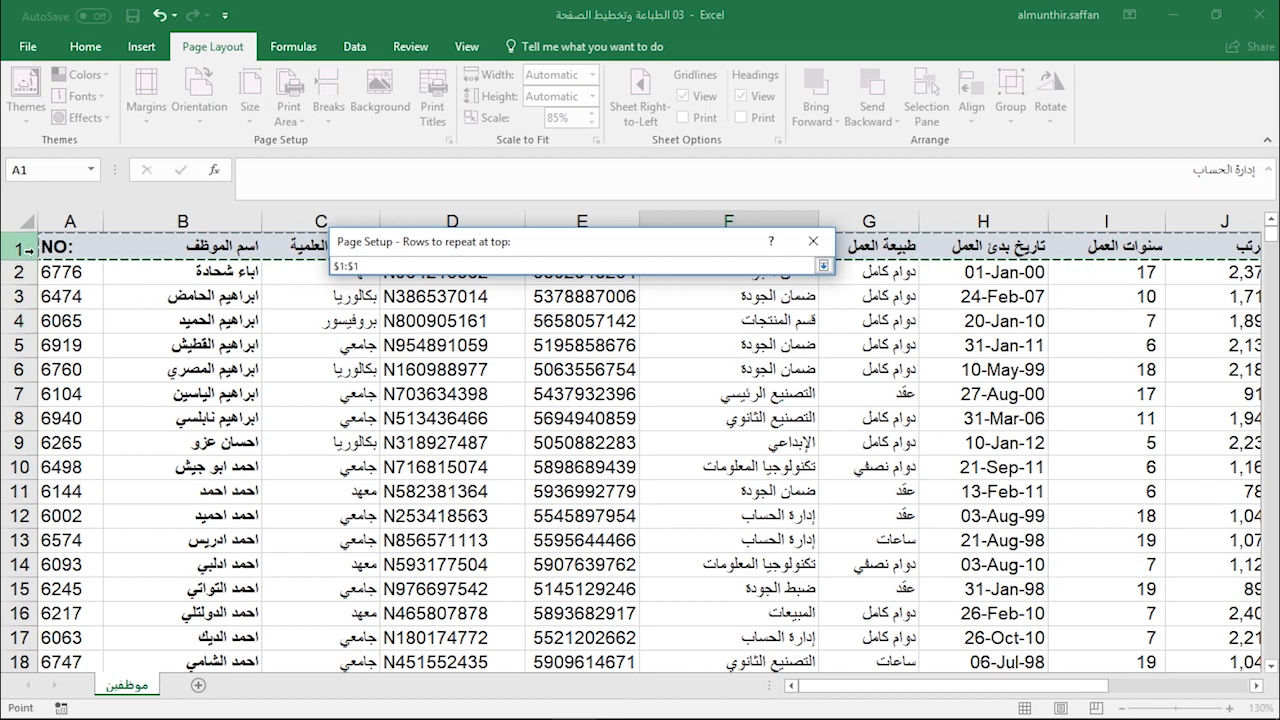
pyautogui.moveTo(28, 247)
pyautogui.mouseDown()
pyautogui.moveTo(35, 350)
pyautogui.moveTo(38, 250)
pyautogui.mouseUp()
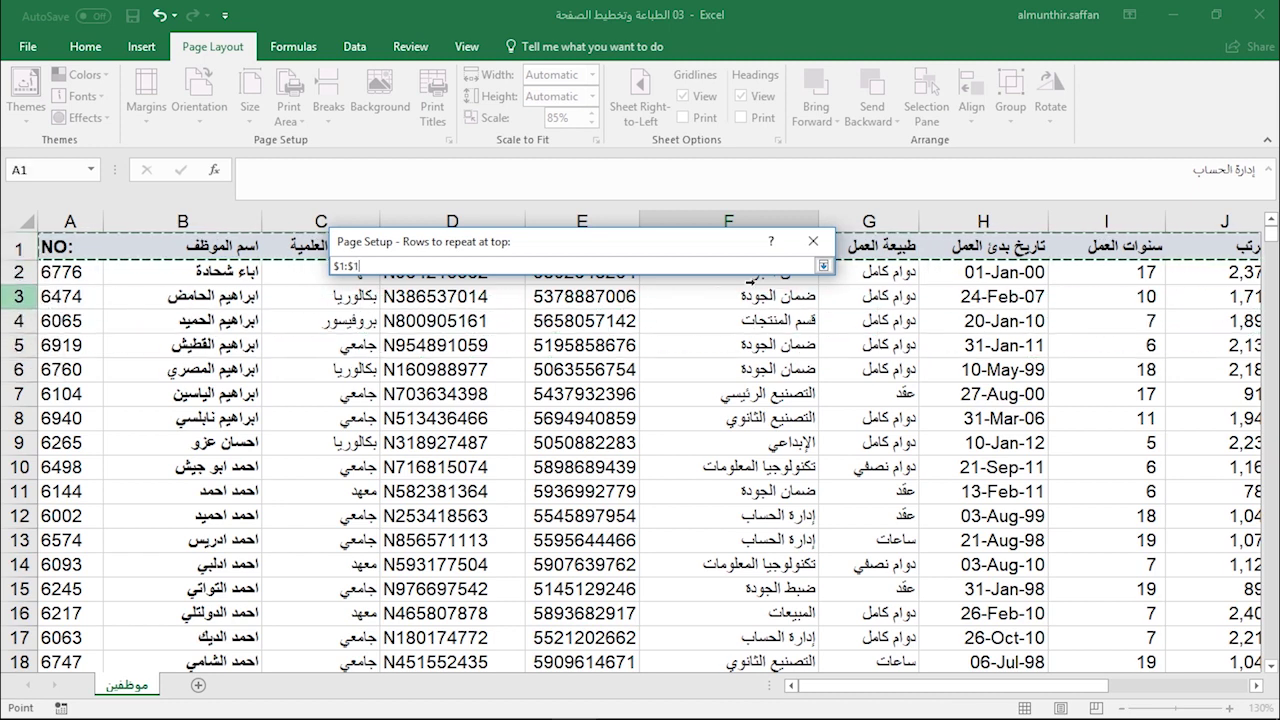
pyautogui.click(823, 265)
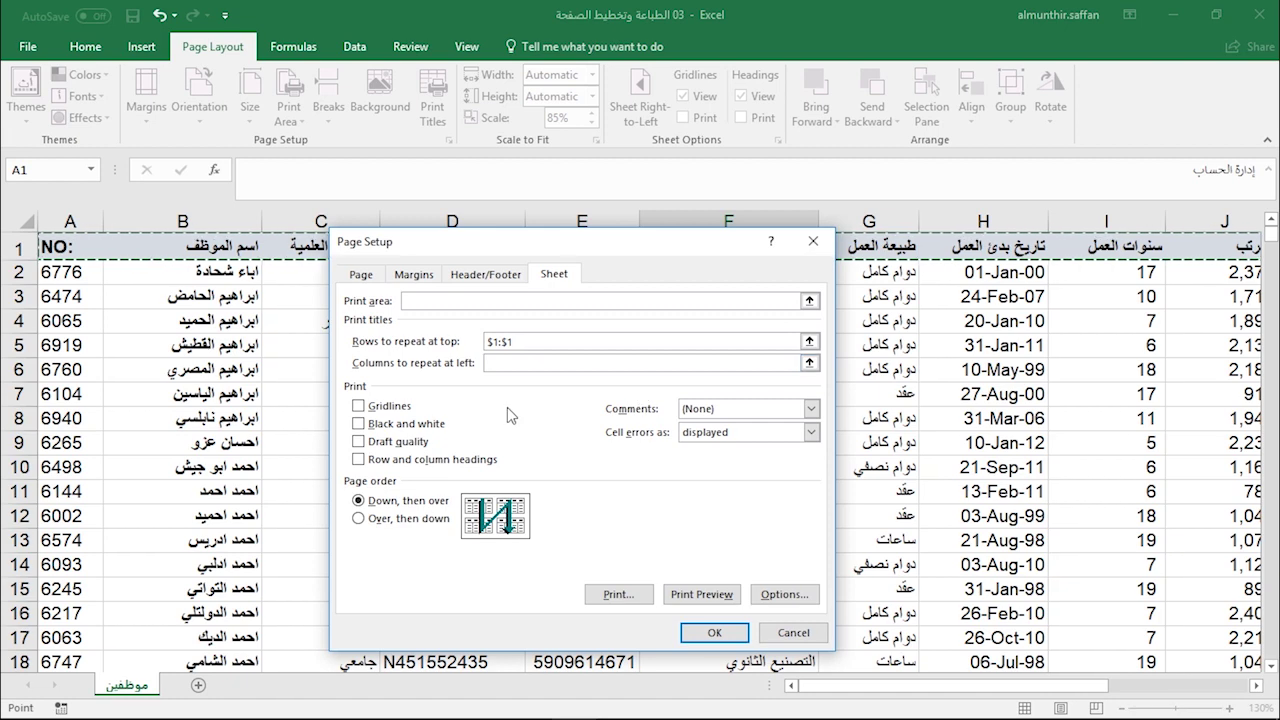
pyautogui.click(714, 632)
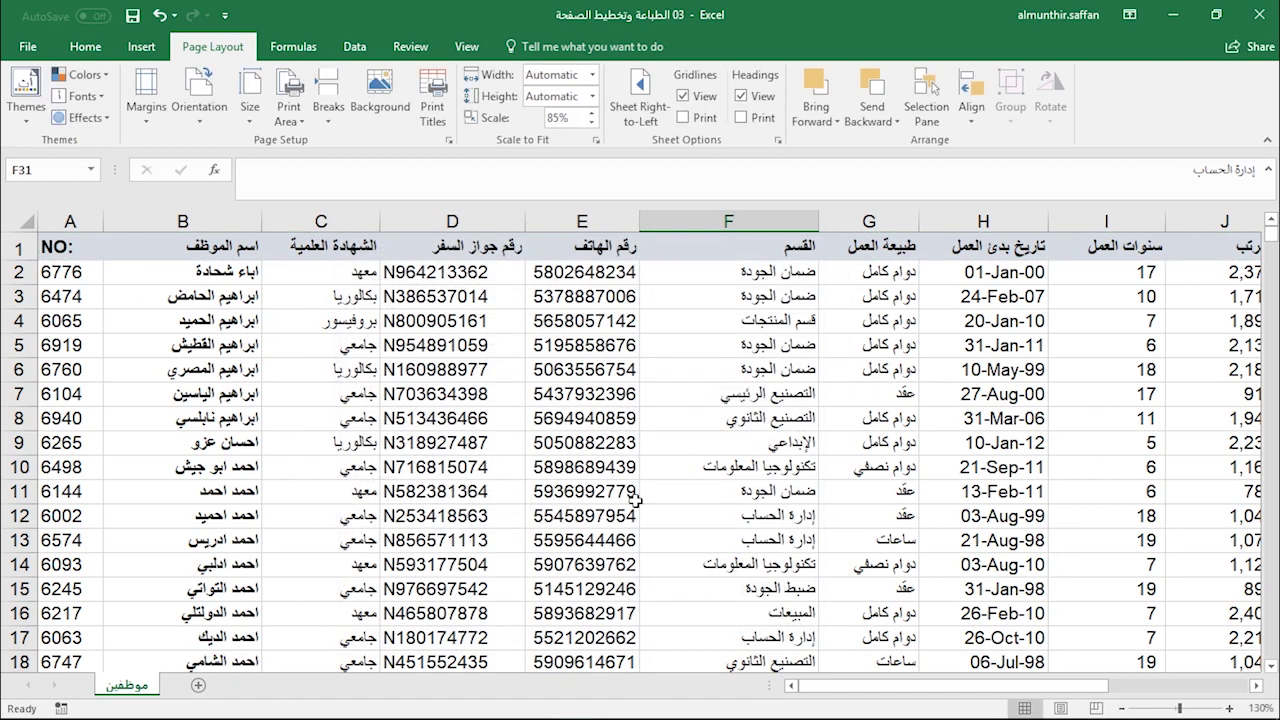
# Select the range A1:I10 and browse the pages in the print preview to check the repeated title row.
pyautogui.moveTo(84, 248); pyautogui.dragTo(1165, 478)
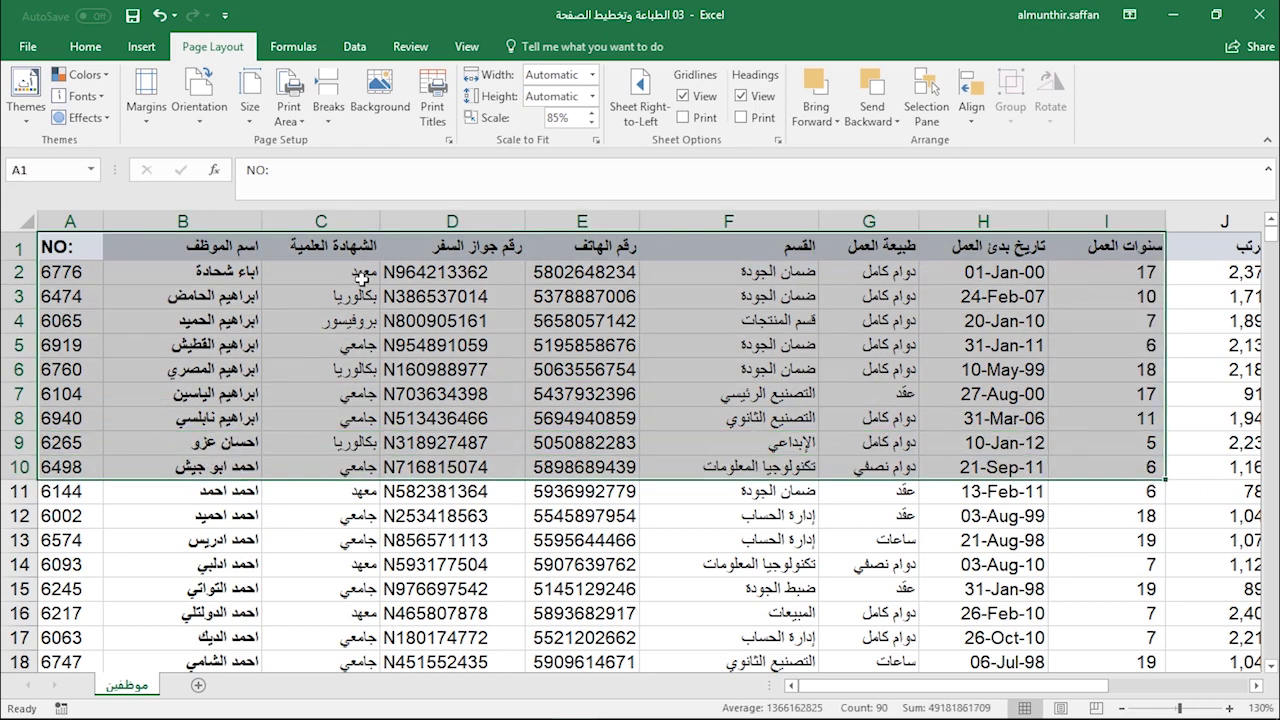
pyautogui.click(28, 50)
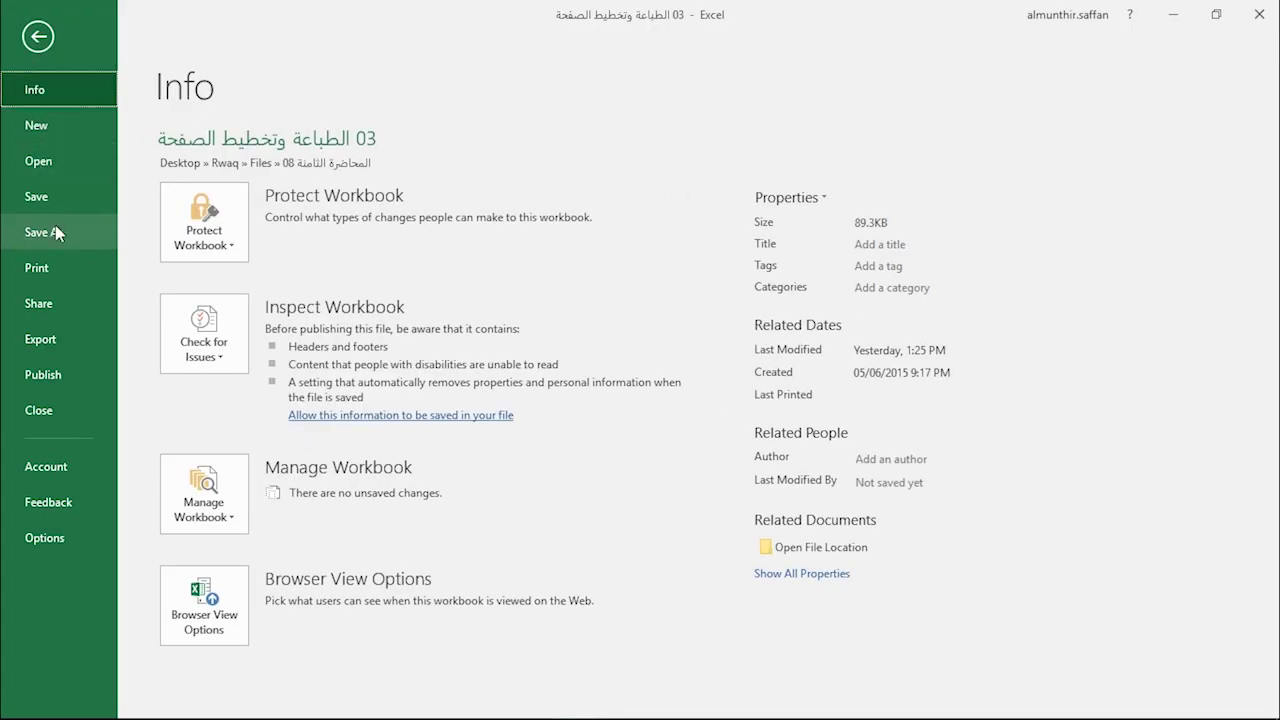
pyautogui.click(60, 268)
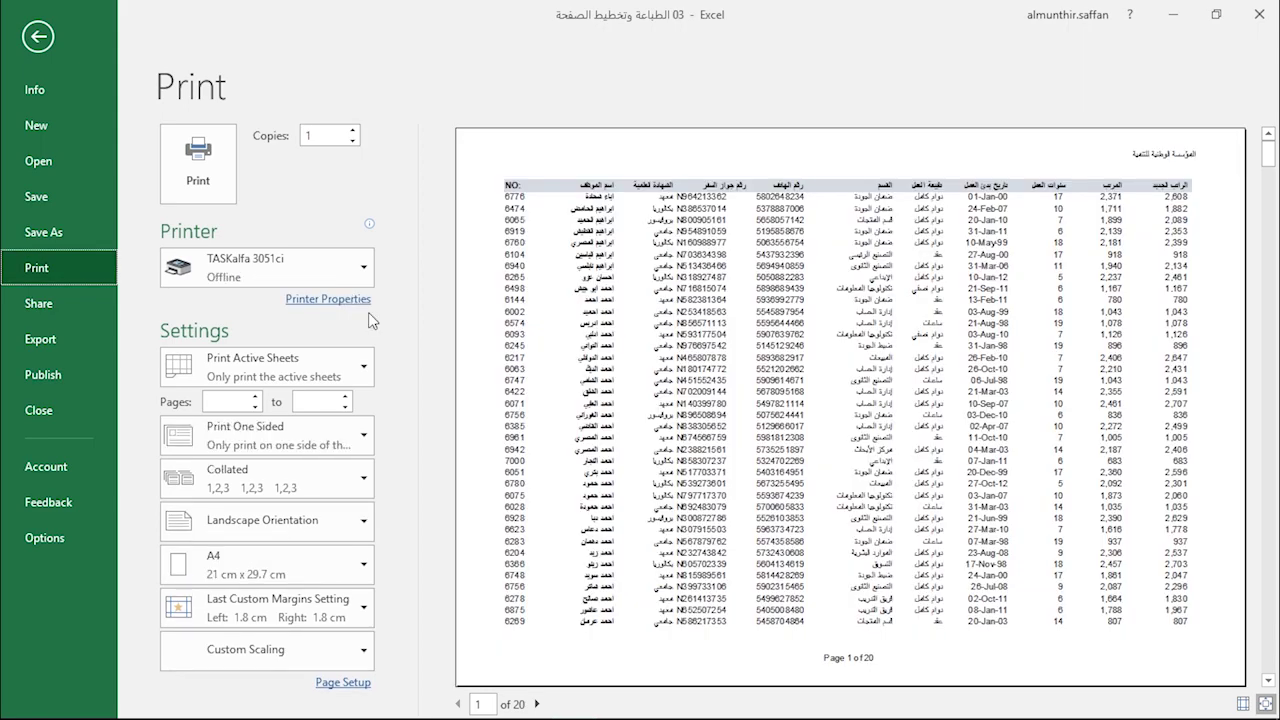
pyautogui.scroll(-5, 712, 325)
pyautogui.scroll(-7, 712, 325)
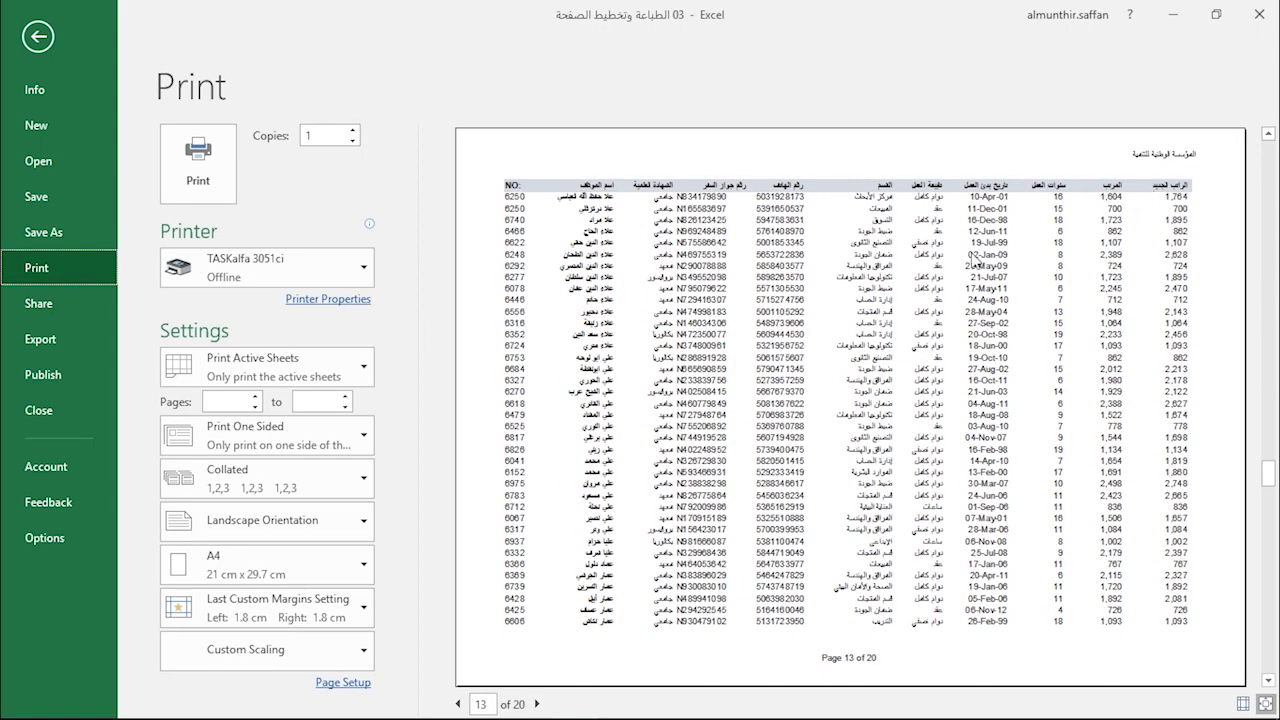
pyautogui.scroll(4, 765, 315)
pyautogui.scroll(7, 765, 315)
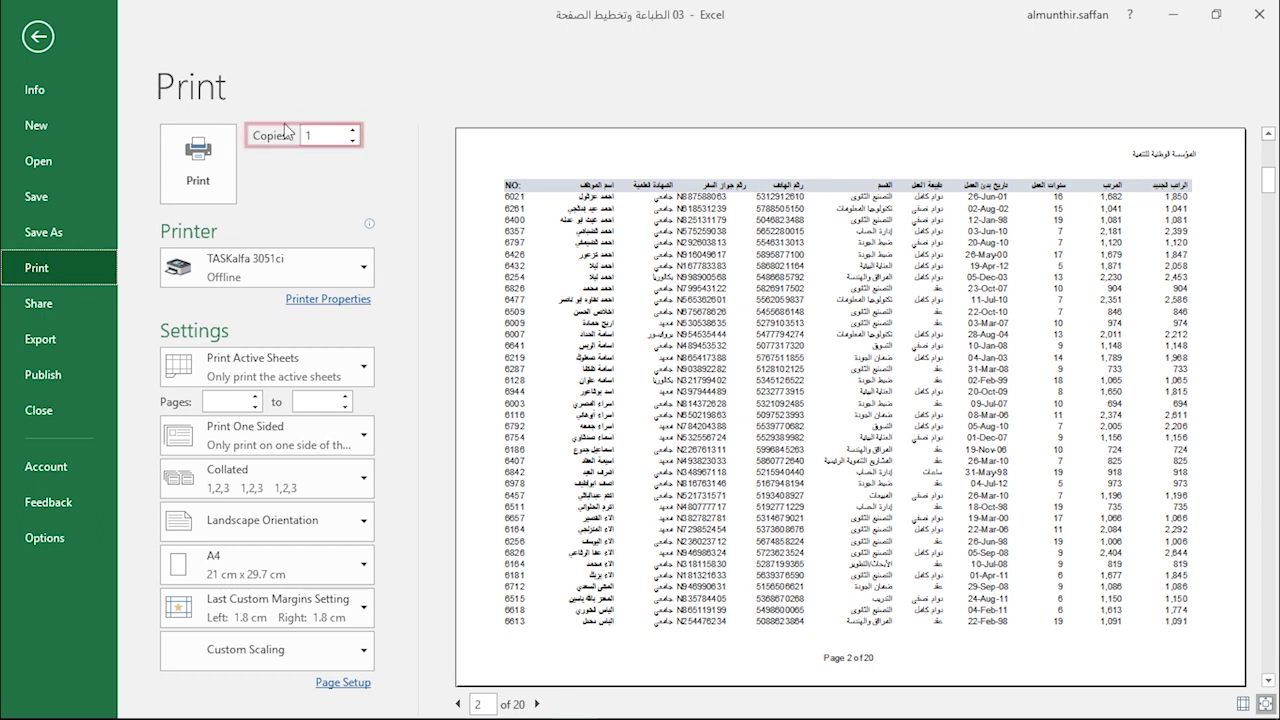
# Raise the number of copies to 2, restore it to 1, and view the list of available printers.
pyautogui.click(353, 131)
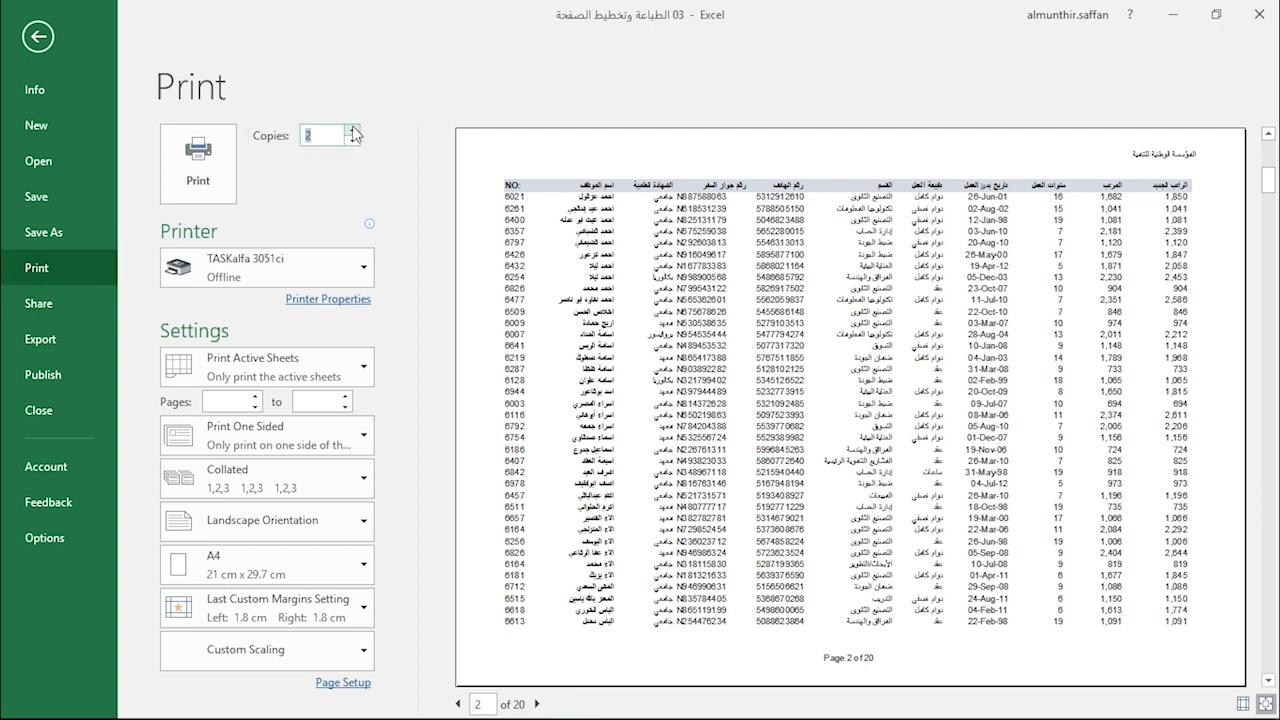
pyautogui.click(353, 141)
pyautogui.click(316, 137)
pyautogui.click(341, 275)
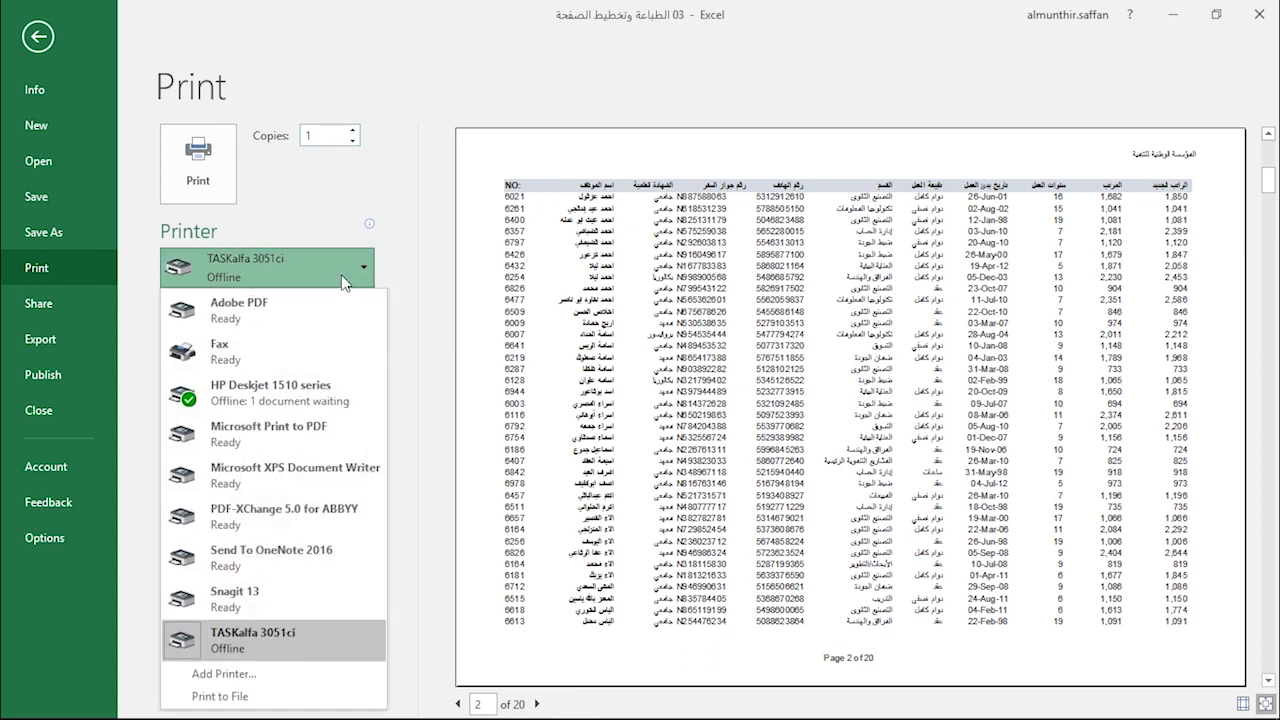
pyautogui.click(343, 282)
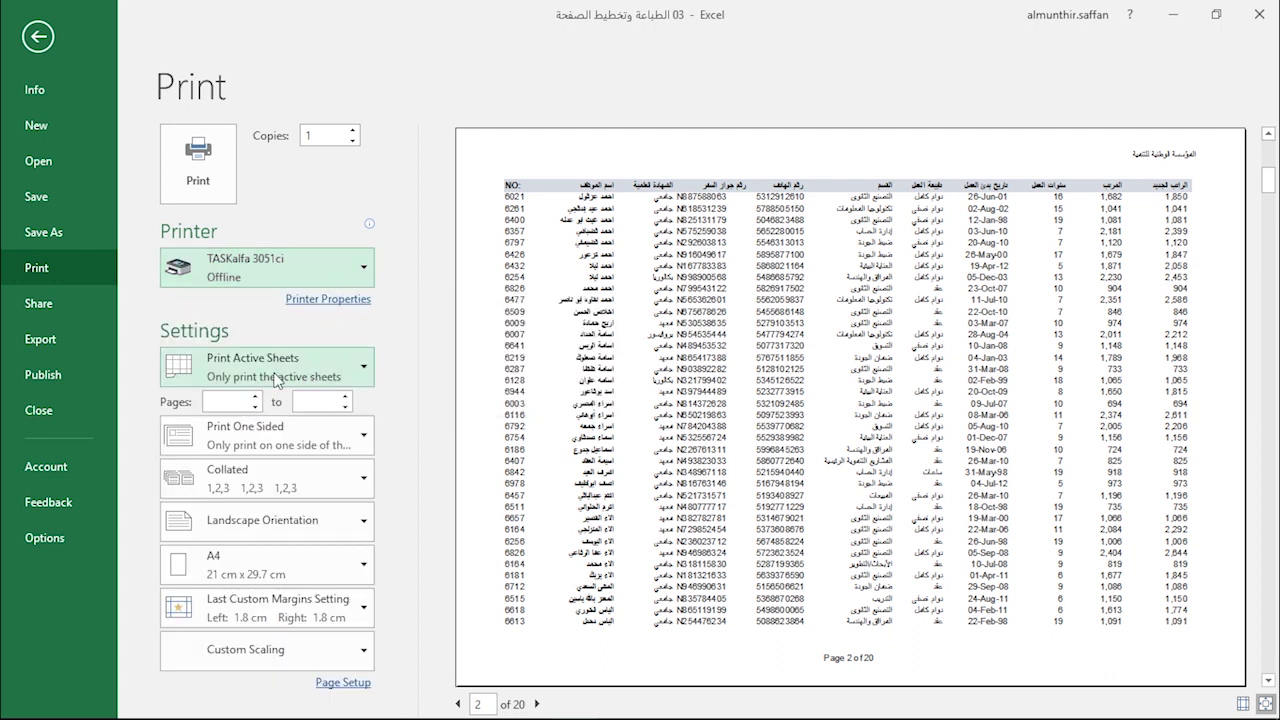
# Preview the print with only the current selection, and switch the print scope back to Print Active Sheets.
pyautogui.click(335, 377)
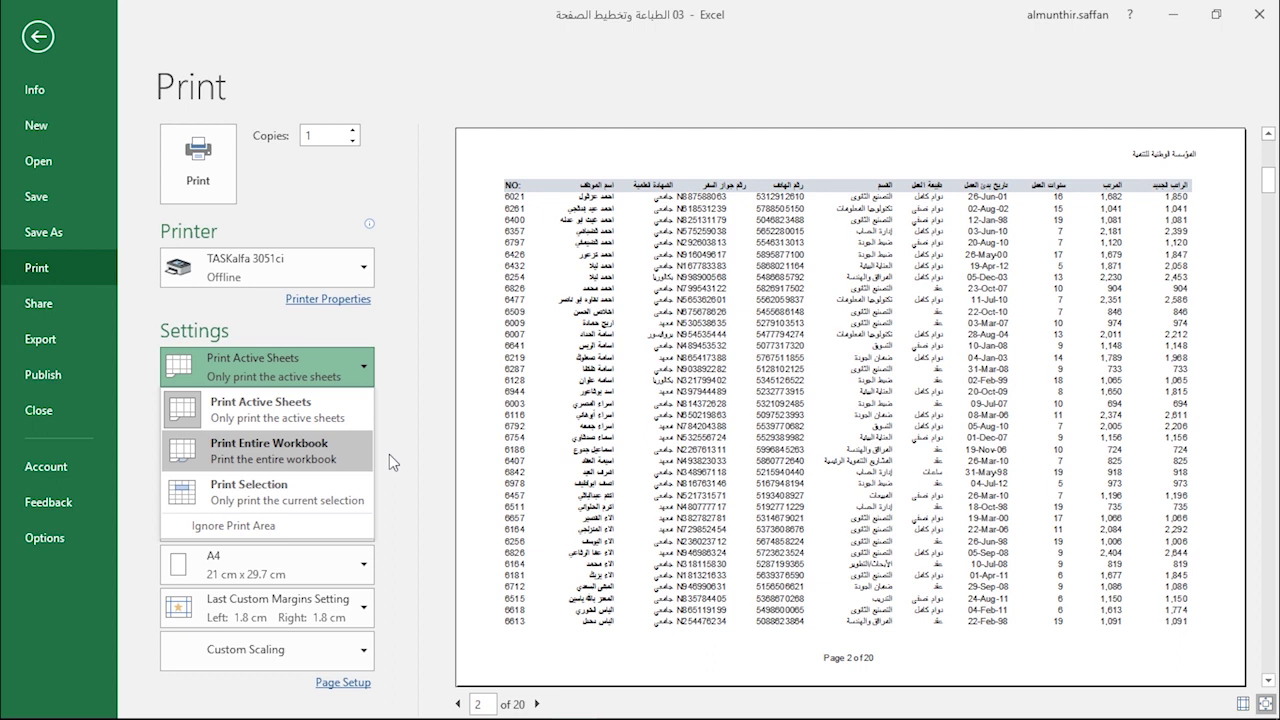
pyautogui.click(268, 500)
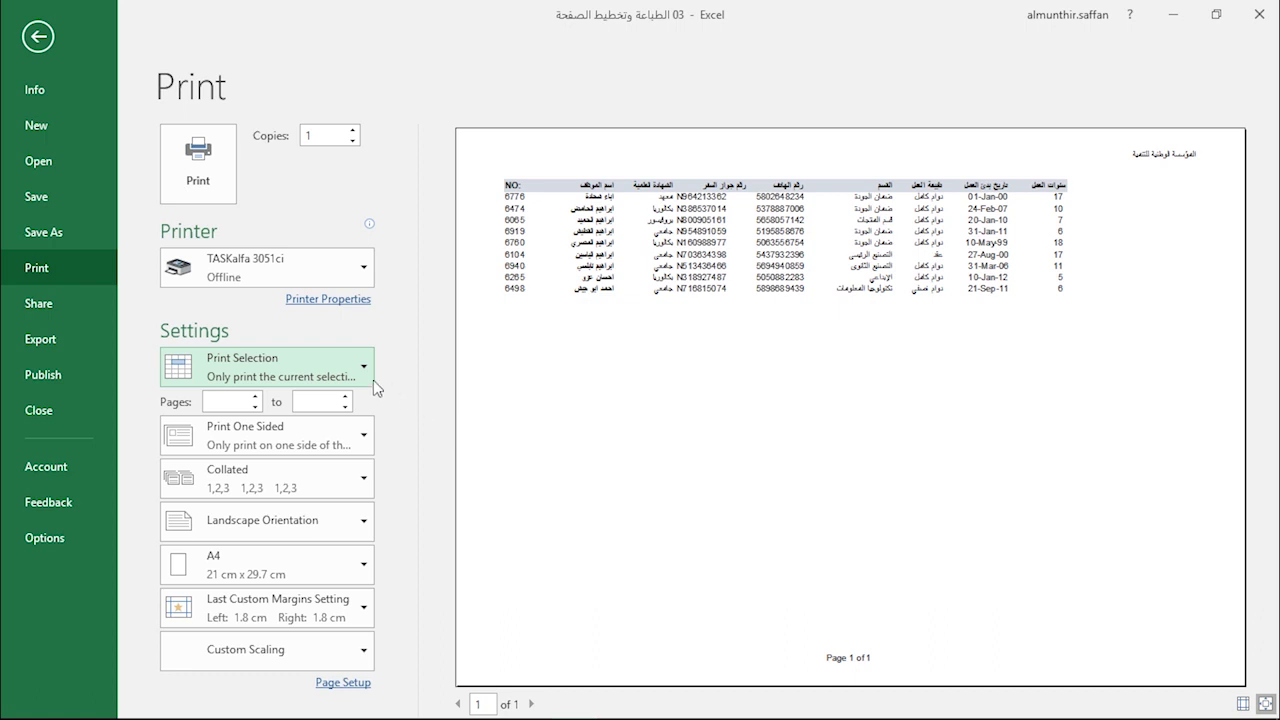
pyautogui.click(351, 365)
pyautogui.click(331, 424)
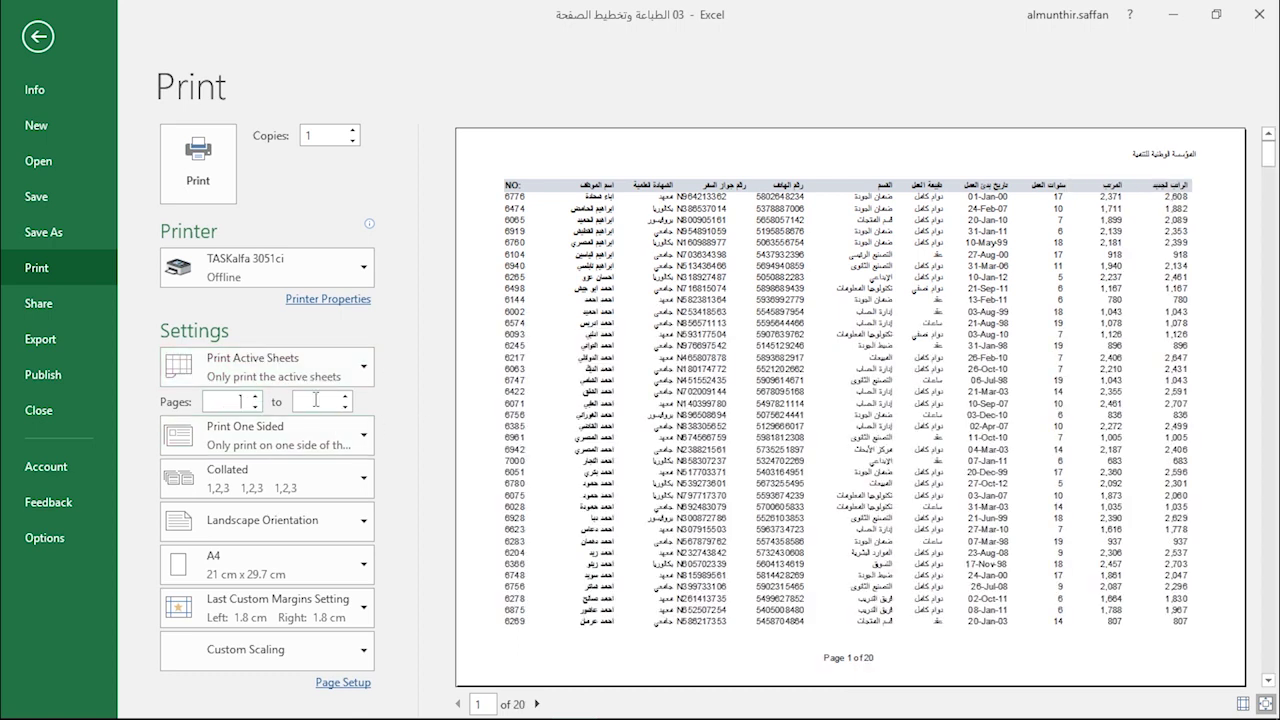
# Set the starting page of the printed page range to 1, leaving the end page blank.
pyautogui.click(229, 399)
pyautogui.write('12')
pyautogui.press('BackSpace')
pyautogui.press('BackSpace')
pyautogui.click(256, 406)
pyautogui.click(256, 406)
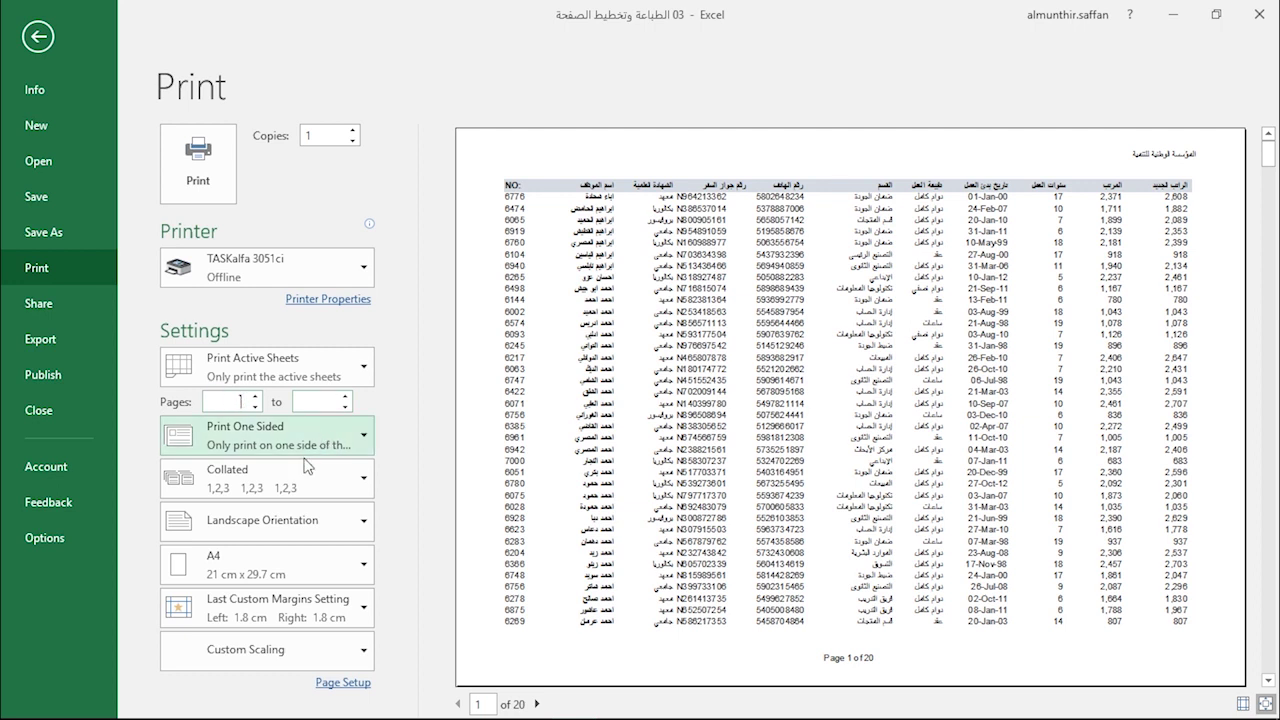
# Open the list of available paper sizes in the print settings.
pyautogui.click(276, 577)
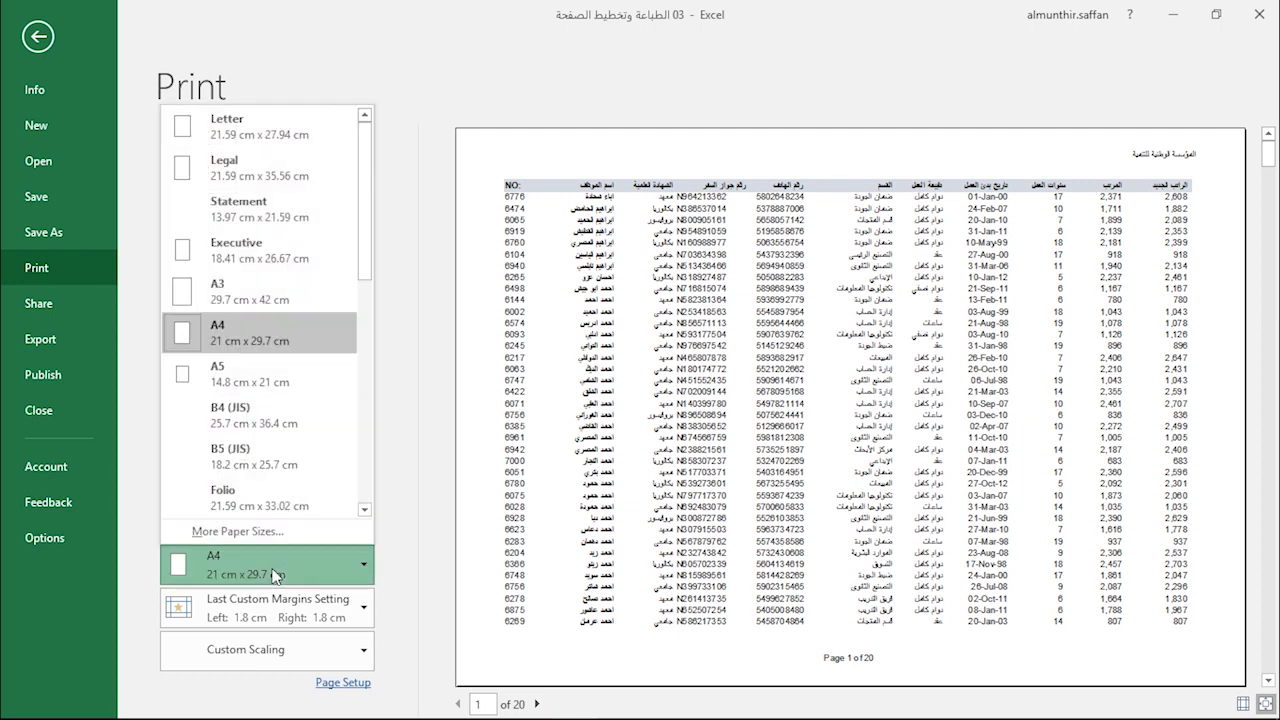